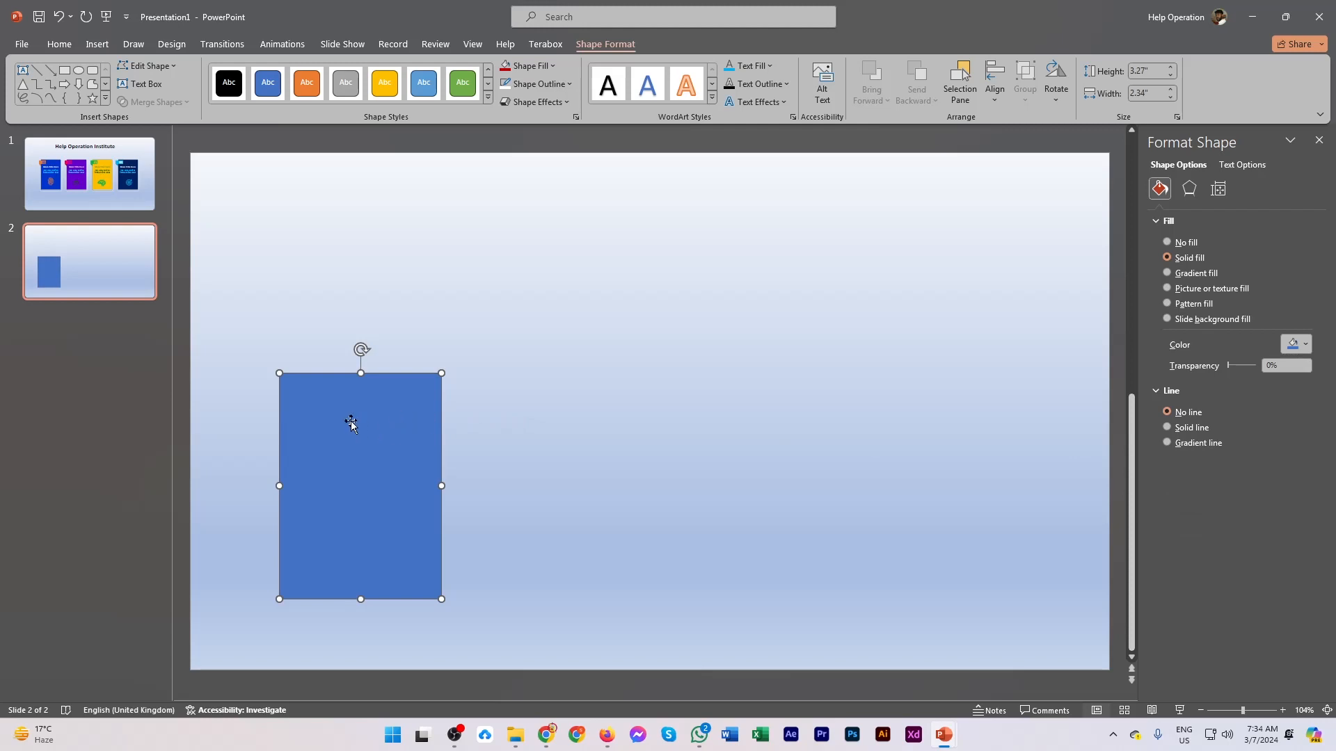
Move the rectangle up slightly, apply the solid black shape style and place a duplicate to its right.
{"action": "left_click_drag", "start_coordinate": [351, 423], "coordinate": [354, 375]}
{"action": "left_click", "coordinate": [229, 82]}
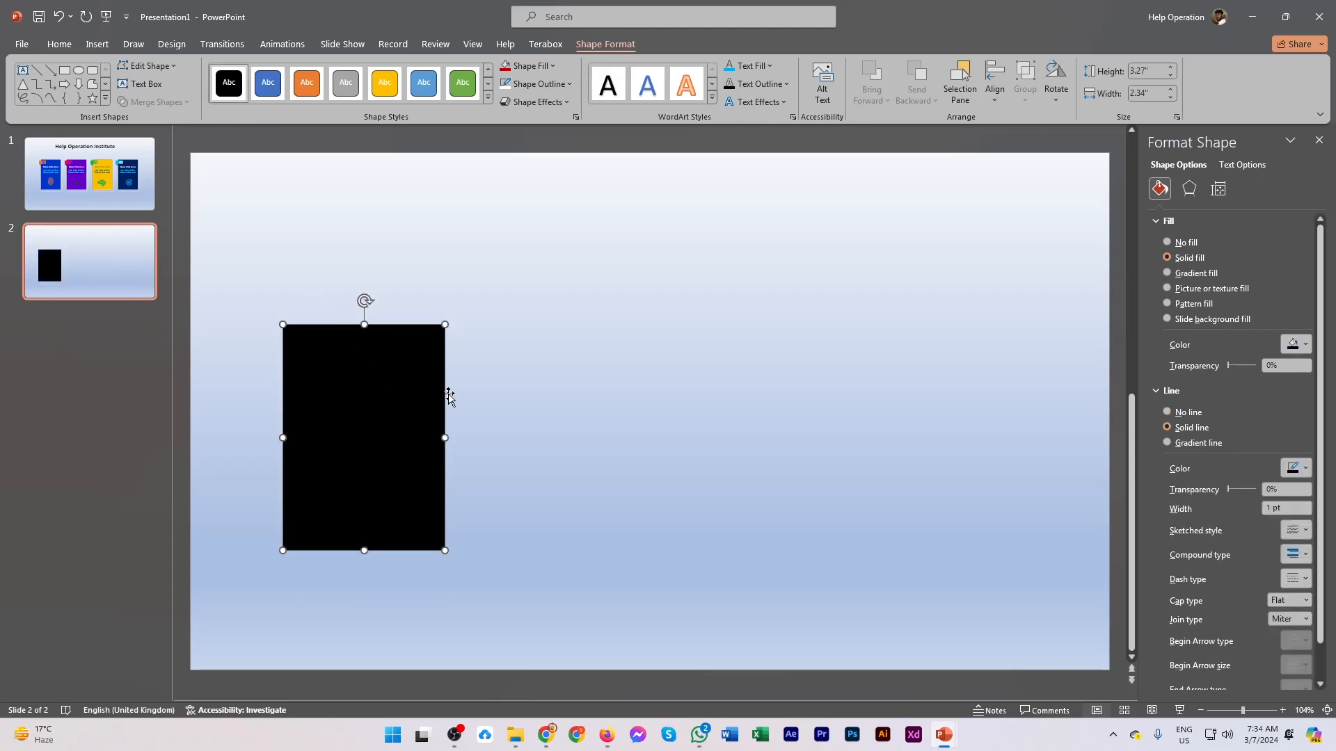
{"action": "left_click_drag", "start_coordinate": [387, 418], "coordinate": [740, 418]}
Add a shadow to the left black rectangle and set the shadow colour to black.
{"action": "left_click", "coordinate": [422, 432]}
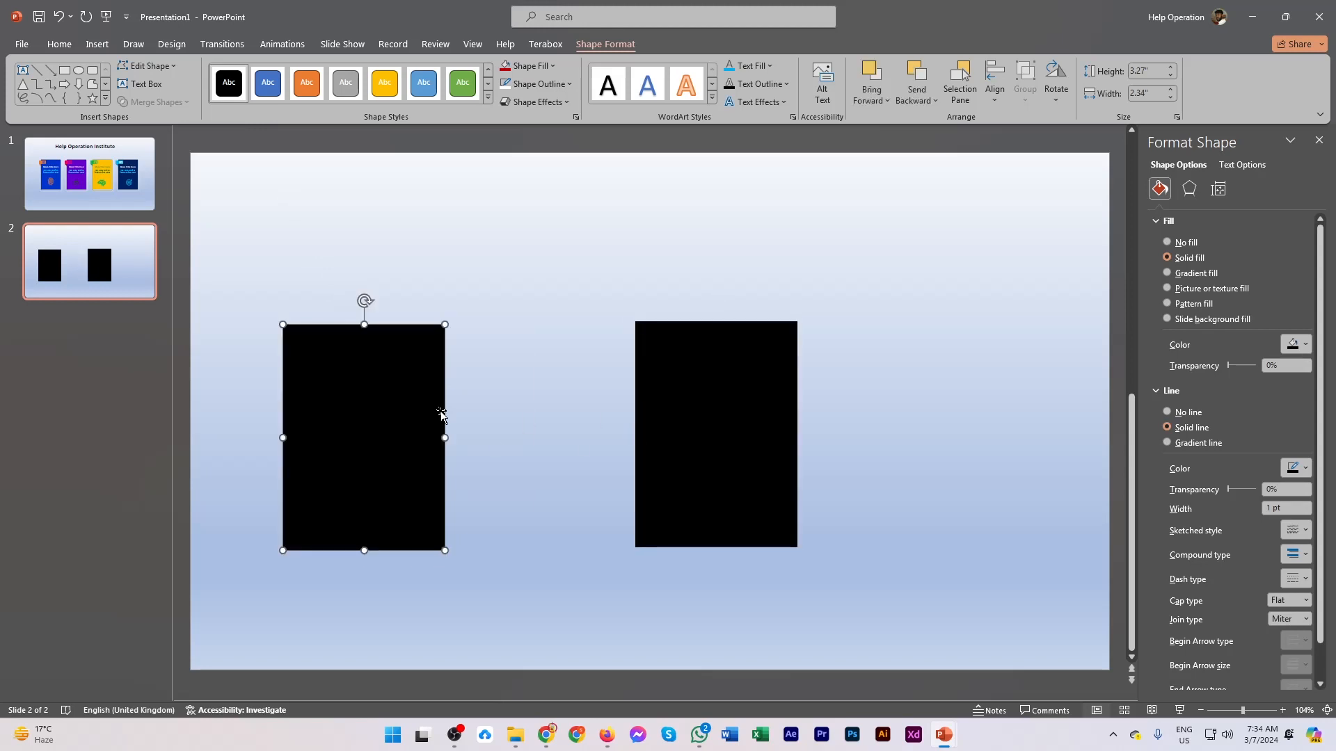
{"action": "left_click", "coordinate": [1189, 189]}
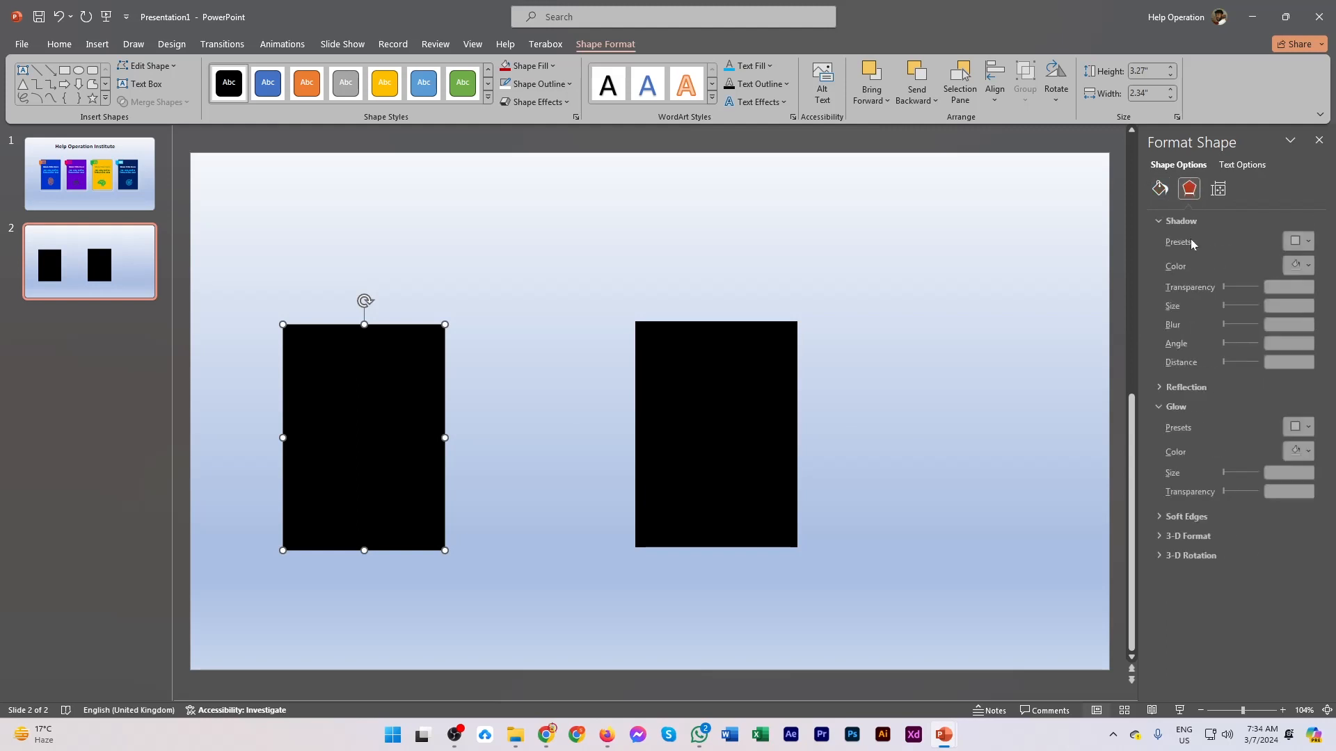
{"action": "left_click", "coordinate": [1294, 265]}
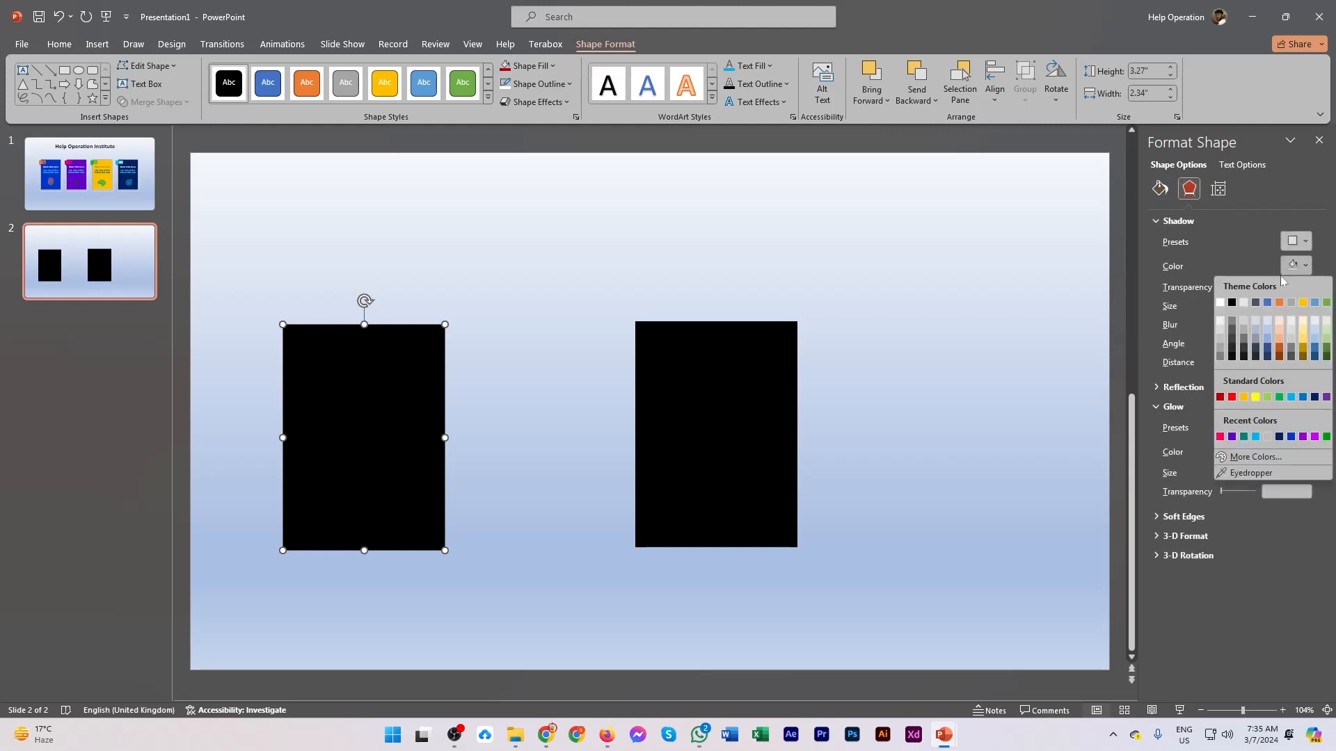
{"action": "left_click", "coordinate": [1220, 303]}
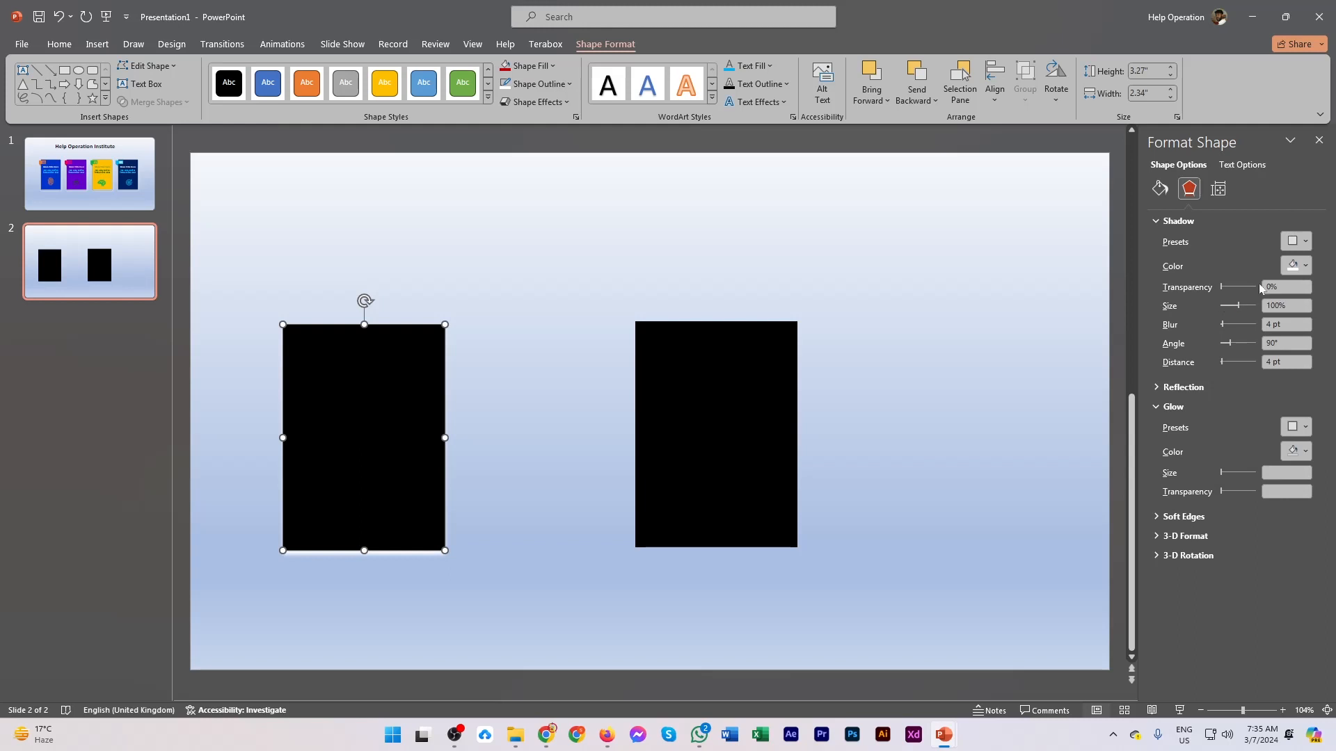
{"action": "left_click", "coordinate": [1294, 265]}
{"action": "left_click", "coordinate": [1235, 305]}
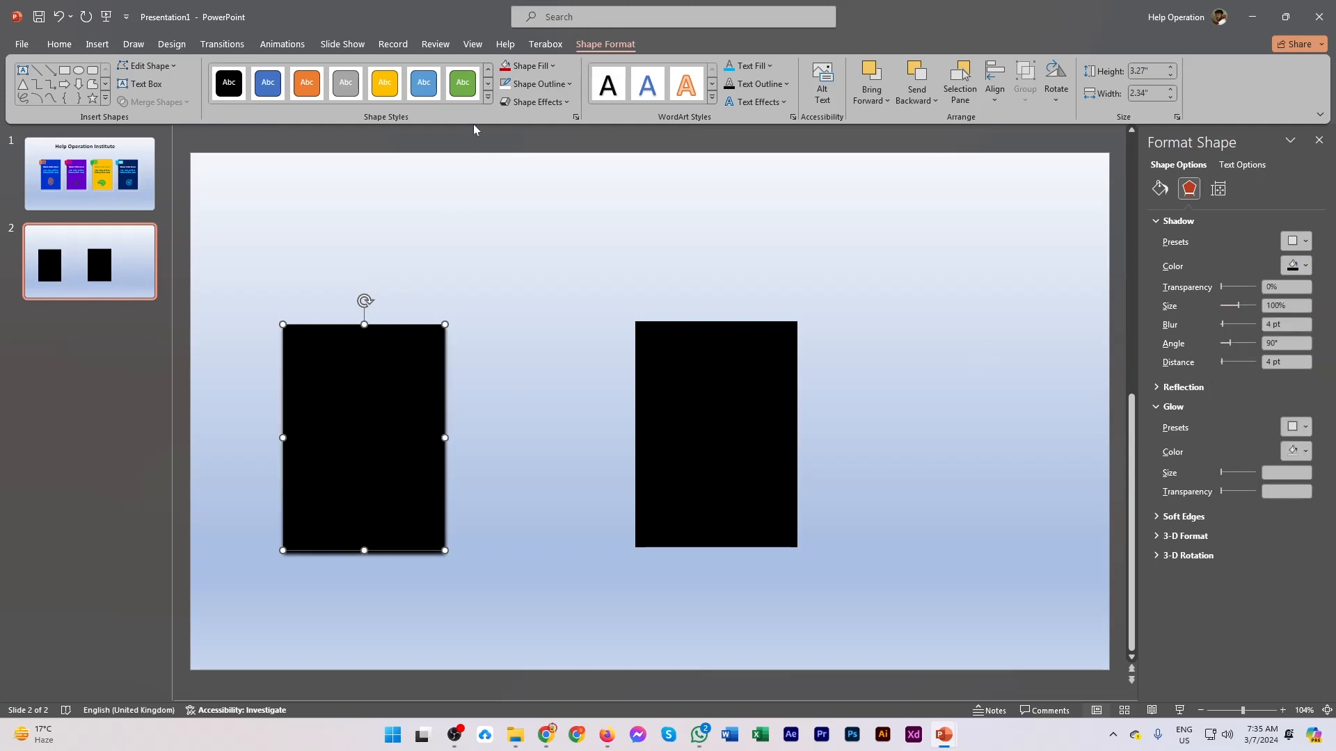
Try an orange shape style with no outline and a black shadow on the left rectangle.
{"action": "left_click", "coordinate": [307, 82]}
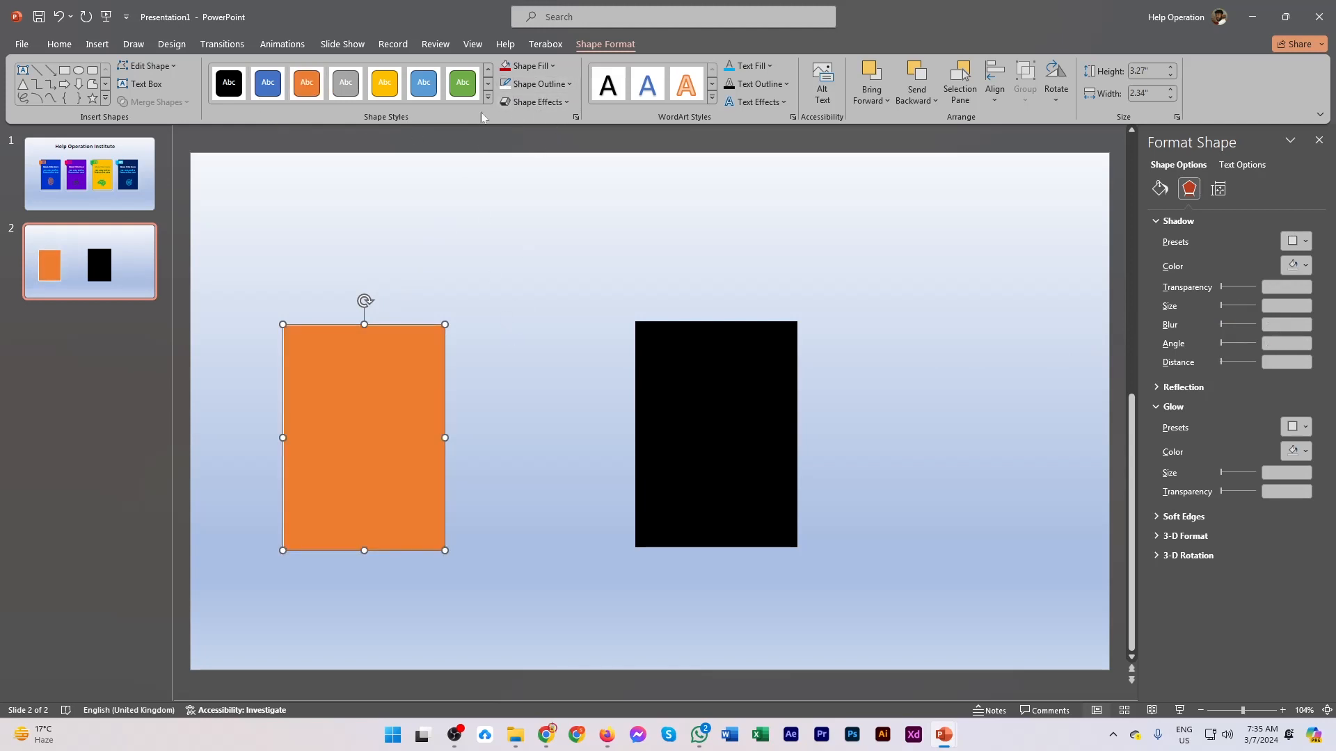
{"action": "left_click", "coordinate": [536, 84]}
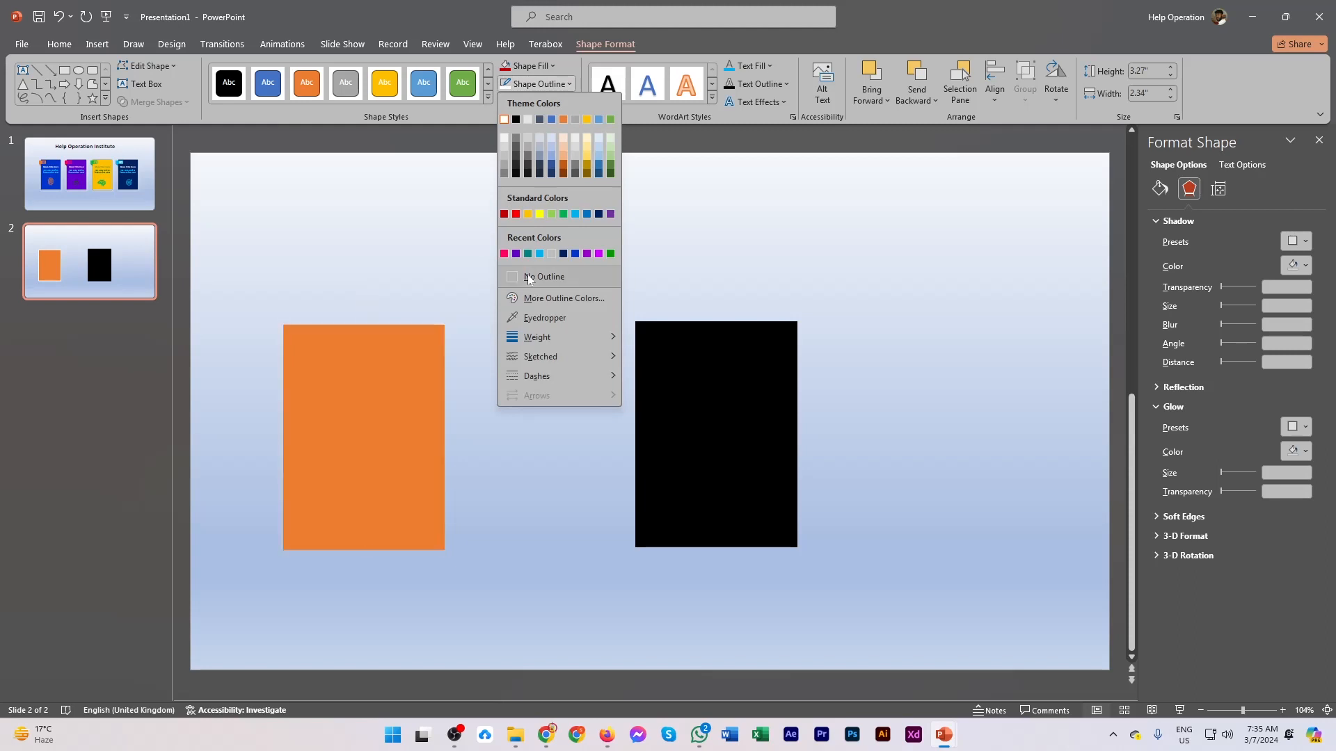
{"action": "left_click", "coordinate": [424, 383]}
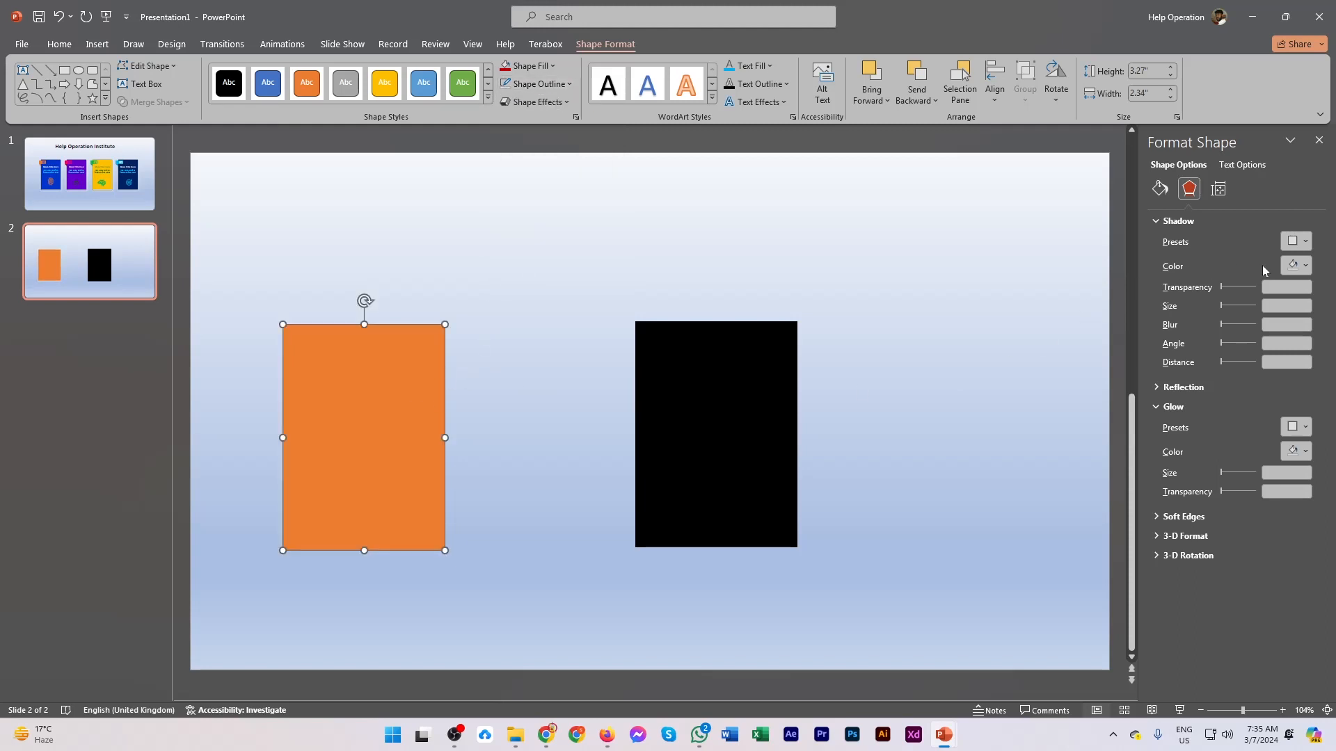
{"action": "left_click", "coordinate": [1299, 266]}
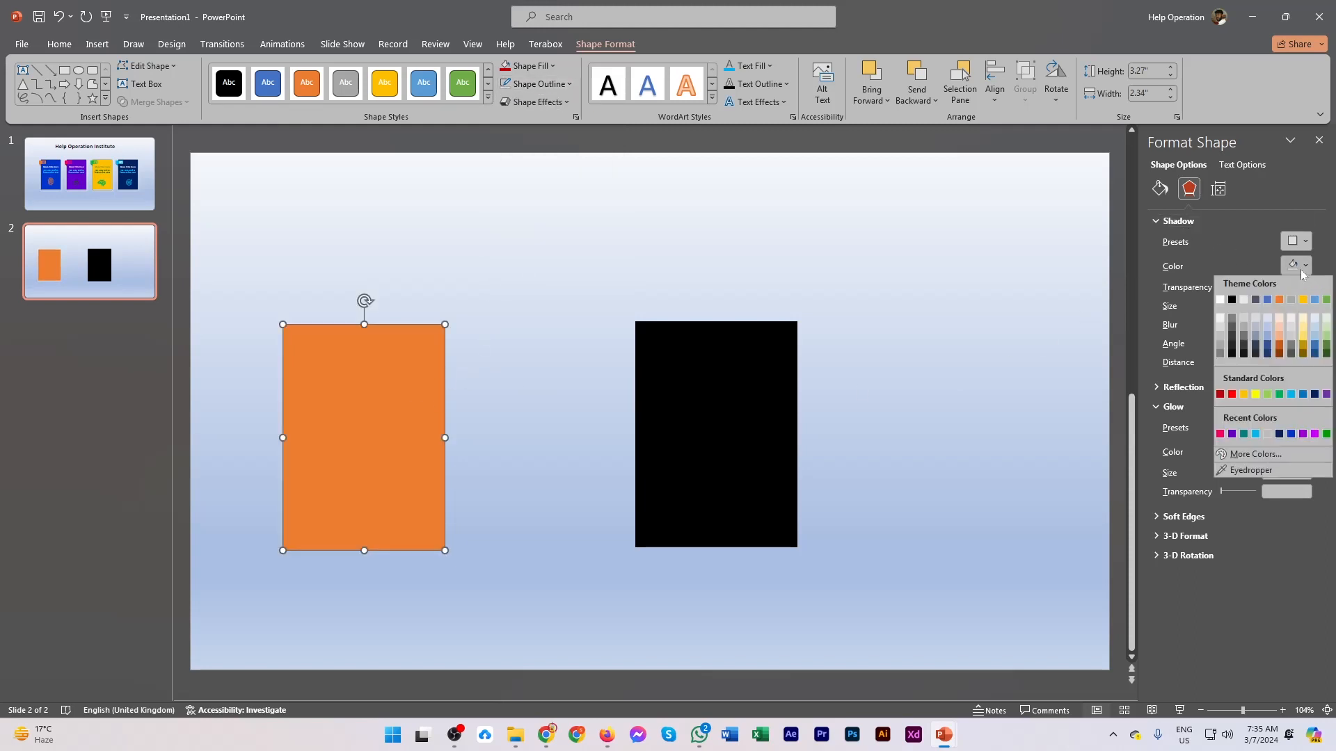
{"action": "left_click", "coordinate": [1233, 302]}
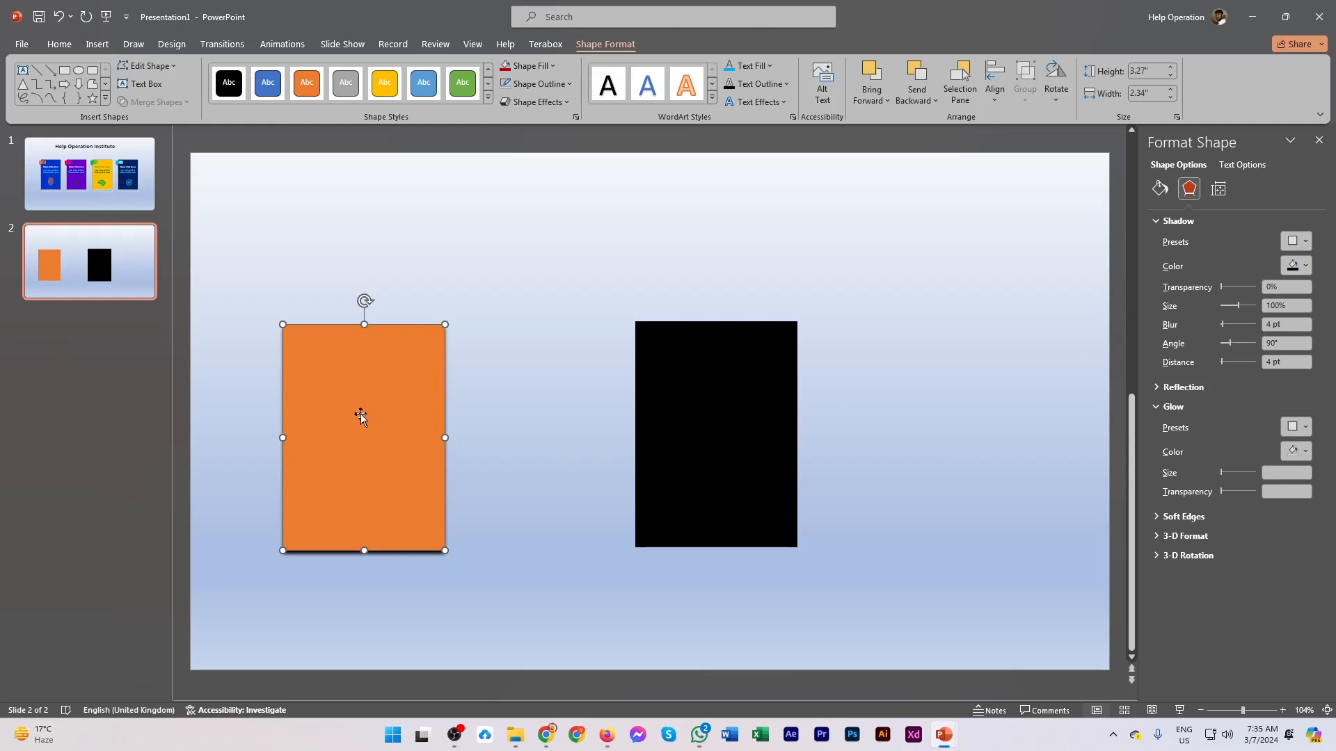
Try placing the black rectangle over the orange one, and undo this together with the orange formatting.
{"action": "left_click", "coordinate": [535, 556]}
{"action": "left_click", "coordinate": [326, 500]}
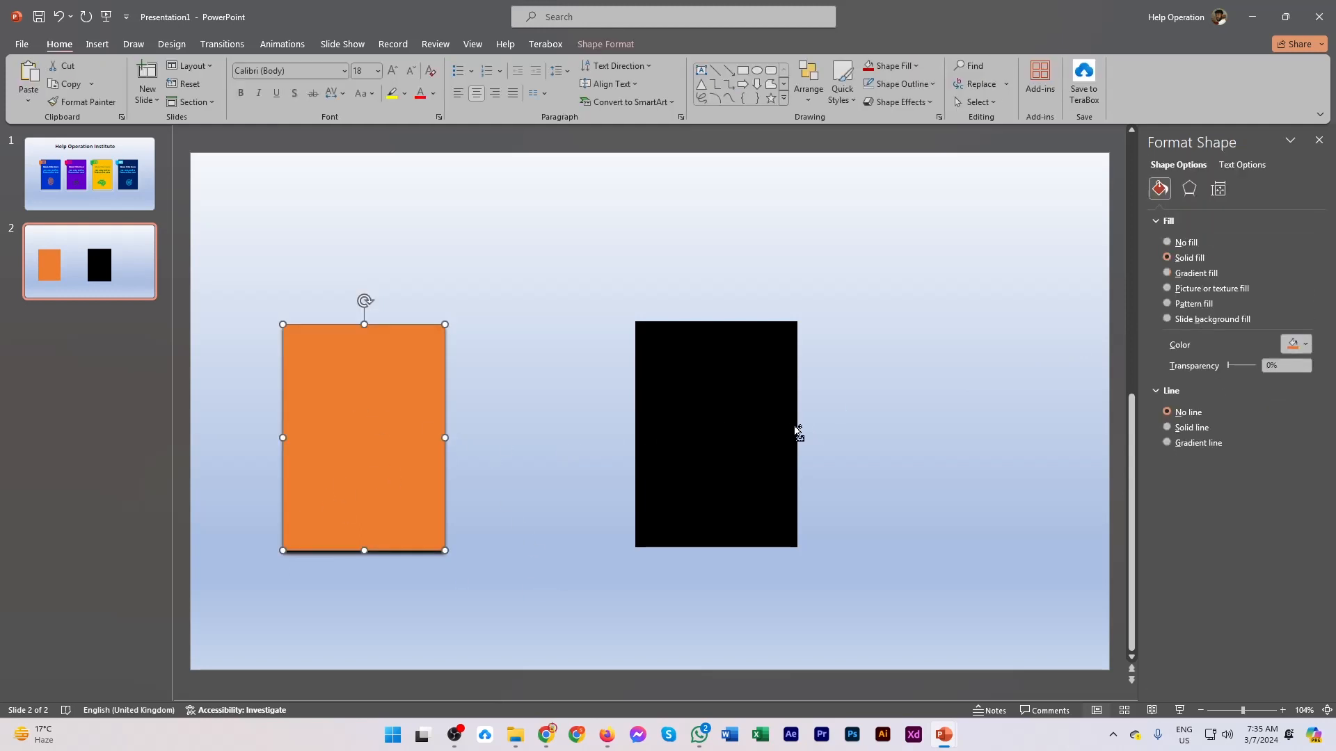
{"action": "left_click_drag", "start_coordinate": [758, 430], "coordinate": [487, 425]}
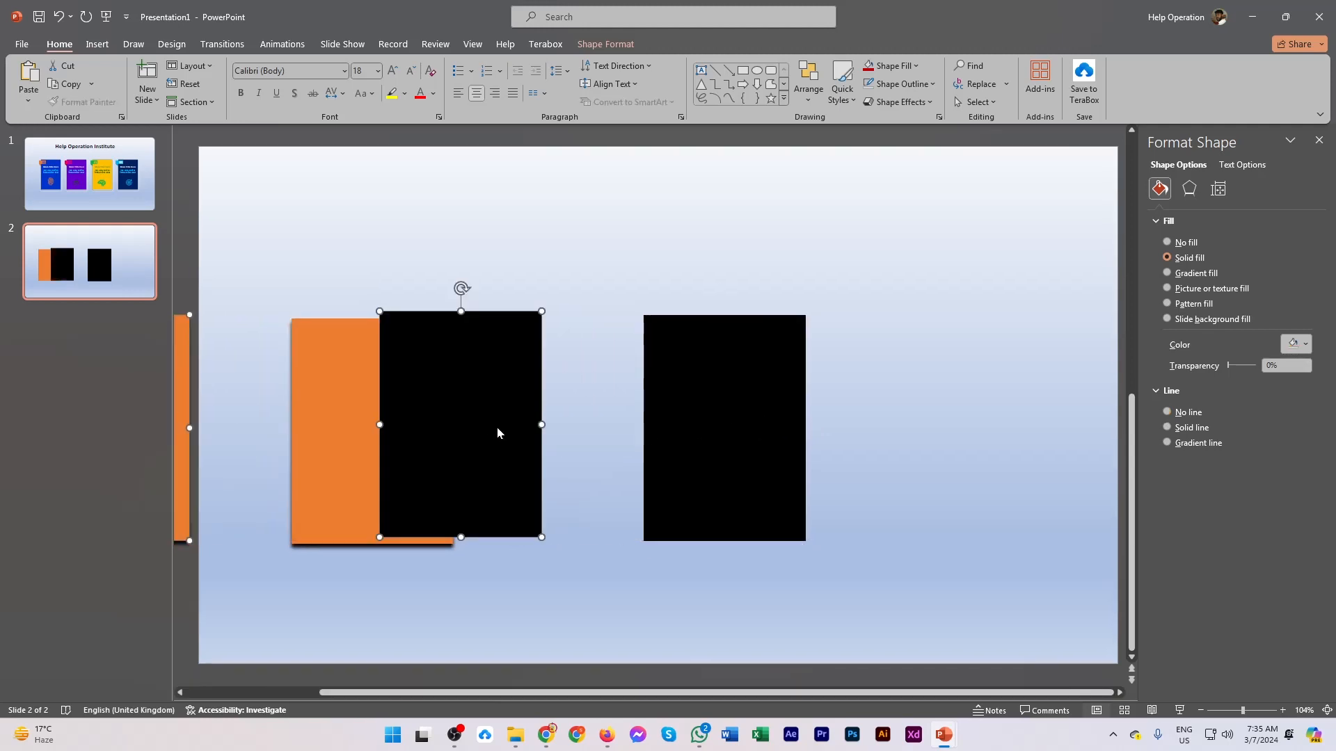
{"action": "key", "text": "ctrl+z"}
{"action": "left_click", "coordinate": [598, 456]}
{"action": "left_click", "coordinate": [655, 451]}
{"action": "left_click_drag", "start_coordinate": [655, 451], "coordinate": [328, 442]}
{"action": "left_click", "coordinate": [462, 593]}
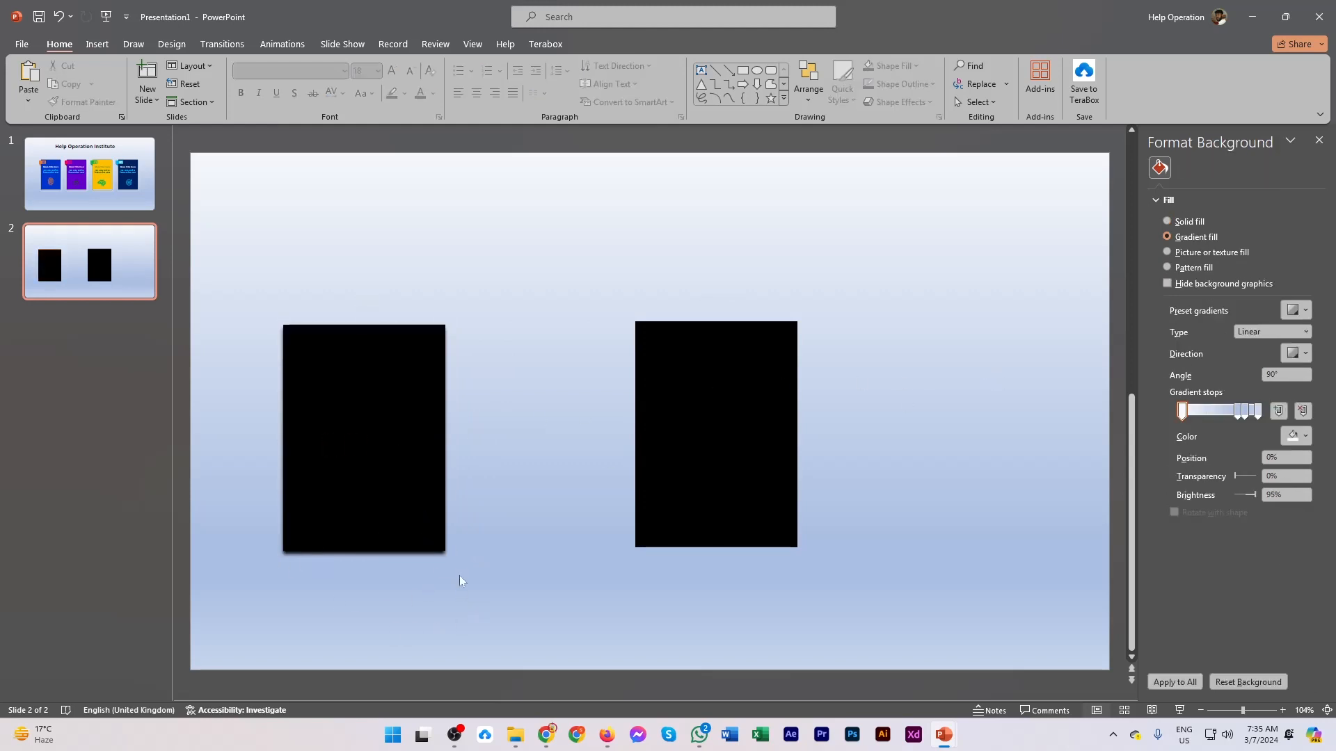
Fill the right rectangle with dark blue and place it exactly over the black one, in front of it.
{"action": "left_click", "coordinate": [741, 454]}
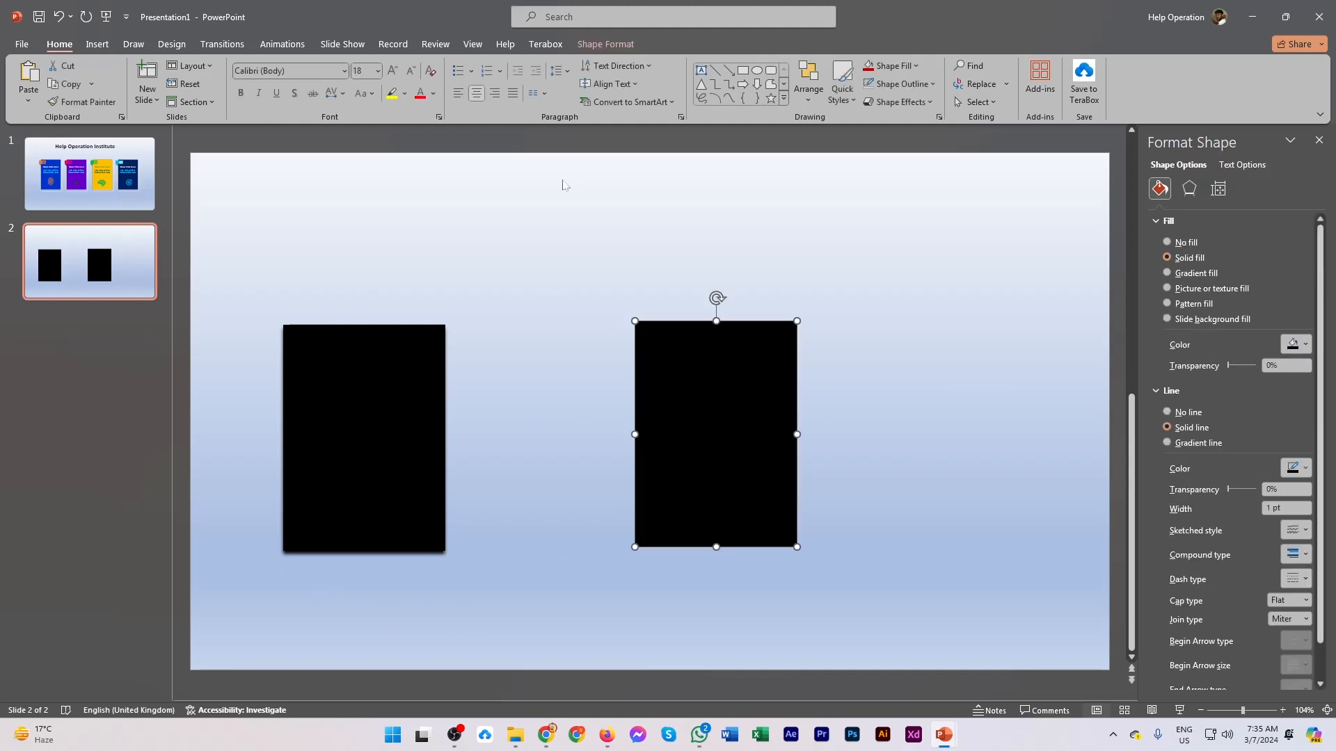
{"action": "left_click", "coordinate": [604, 44]}
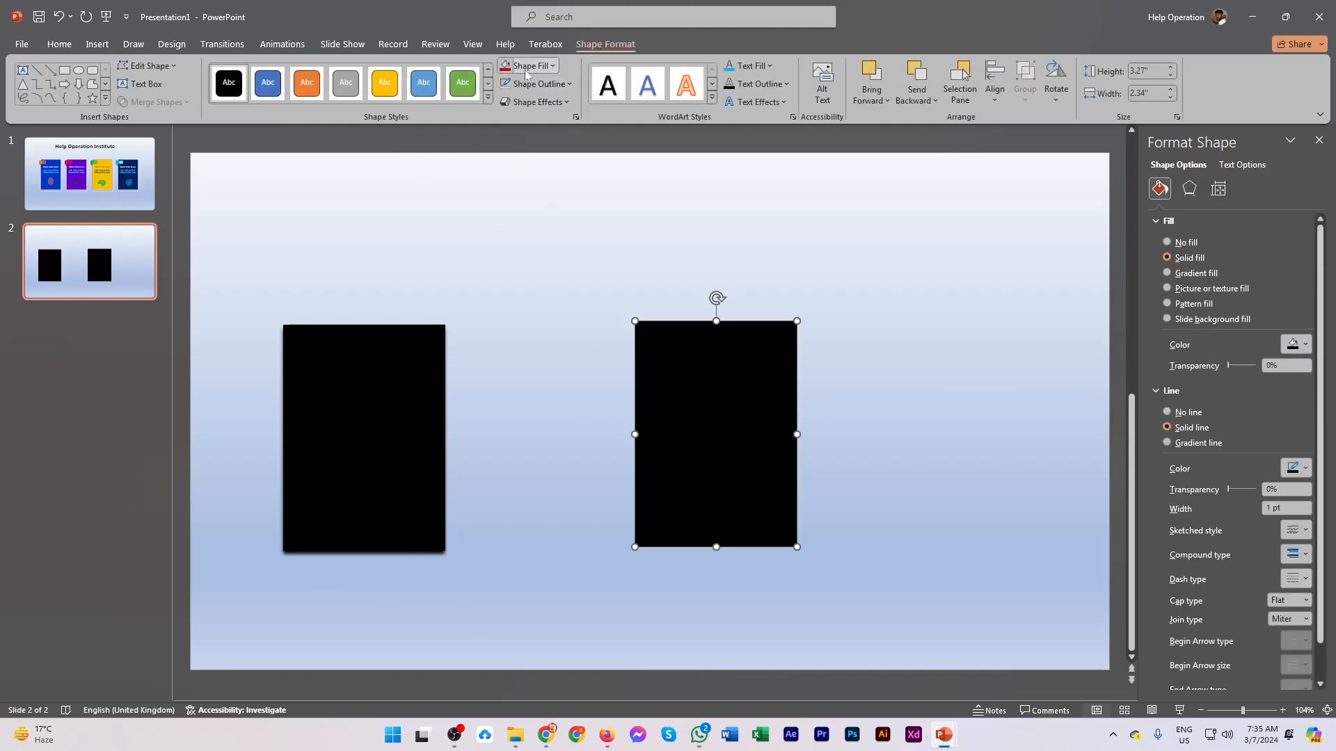
{"action": "left_click", "coordinate": [529, 67]}
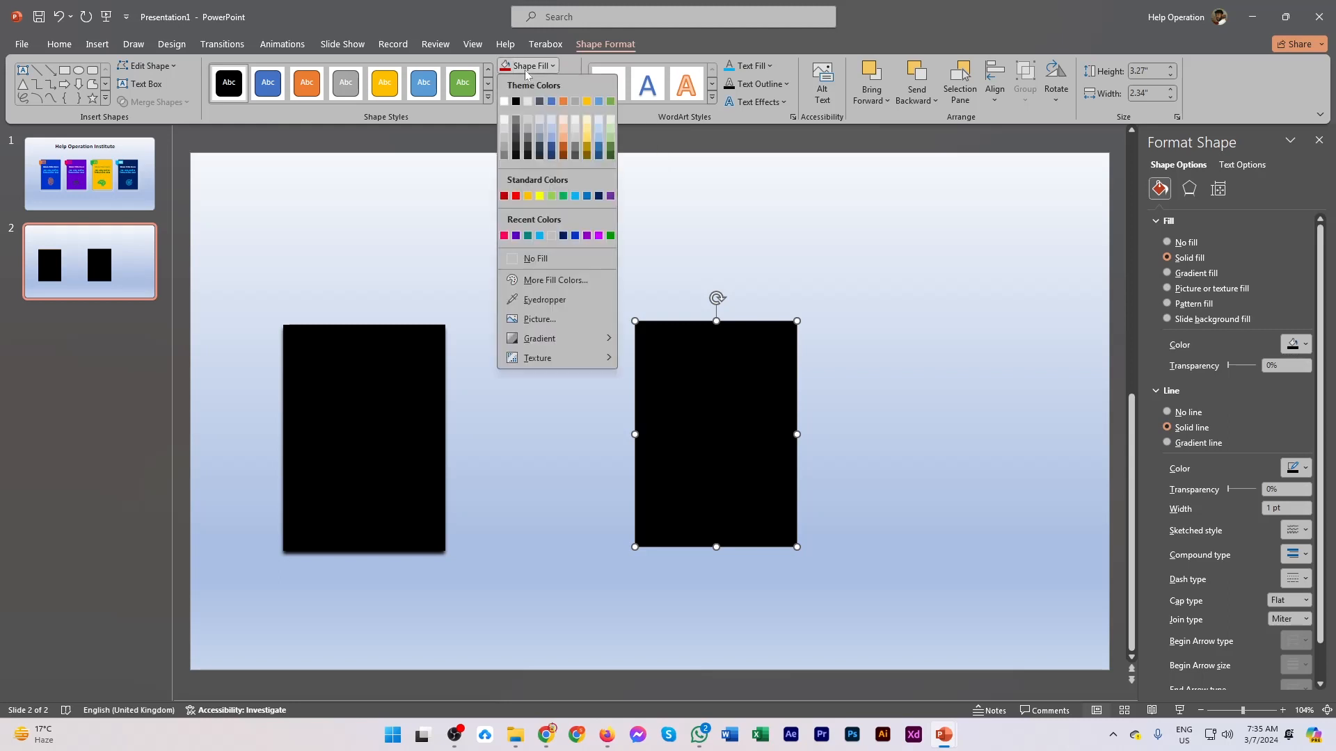
{"action": "left_click", "coordinate": [574, 238]}
{"action": "left_click_drag", "start_coordinate": [671, 373], "coordinate": [318, 375]}
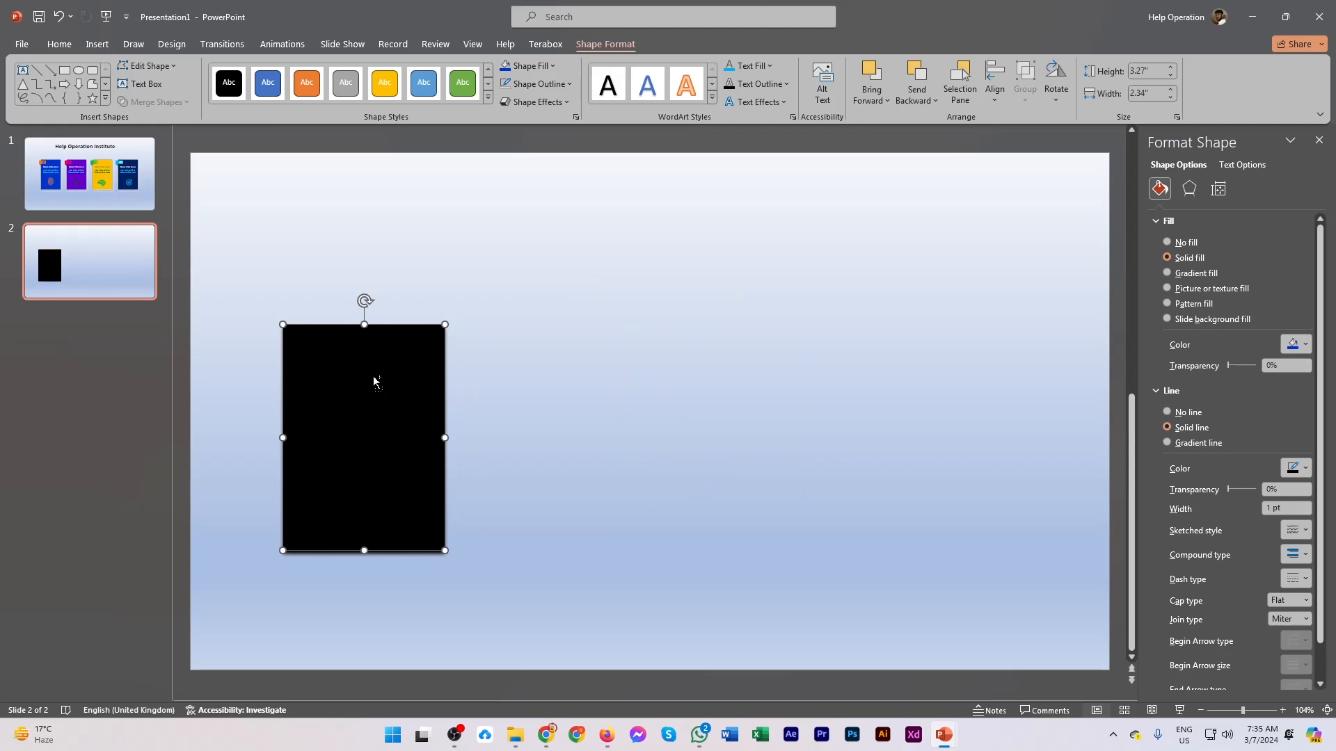
{"action": "key", "text": "ctrl+z"}
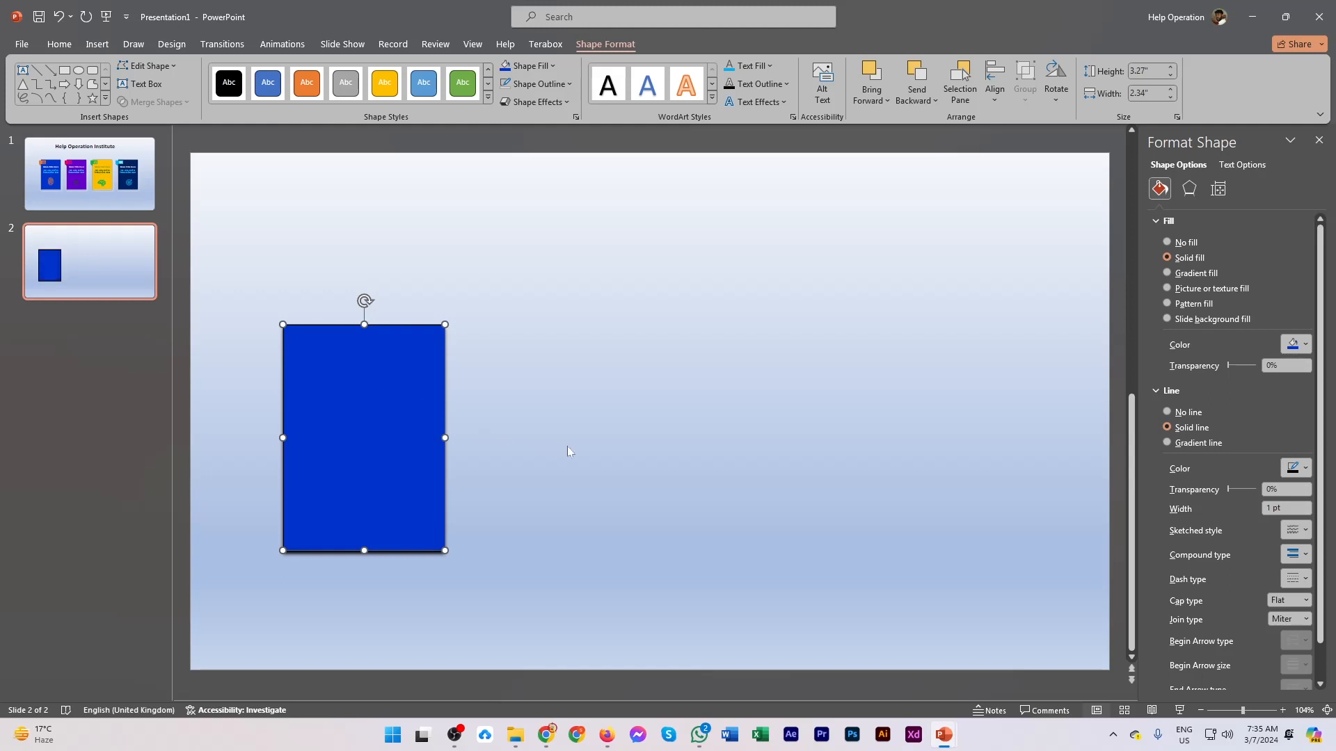
Move the blue rectangle partly aside to expose the black rectangle behind it.
{"action": "left_click", "coordinate": [565, 445]}
{"action": "left_click", "coordinate": [375, 416]}
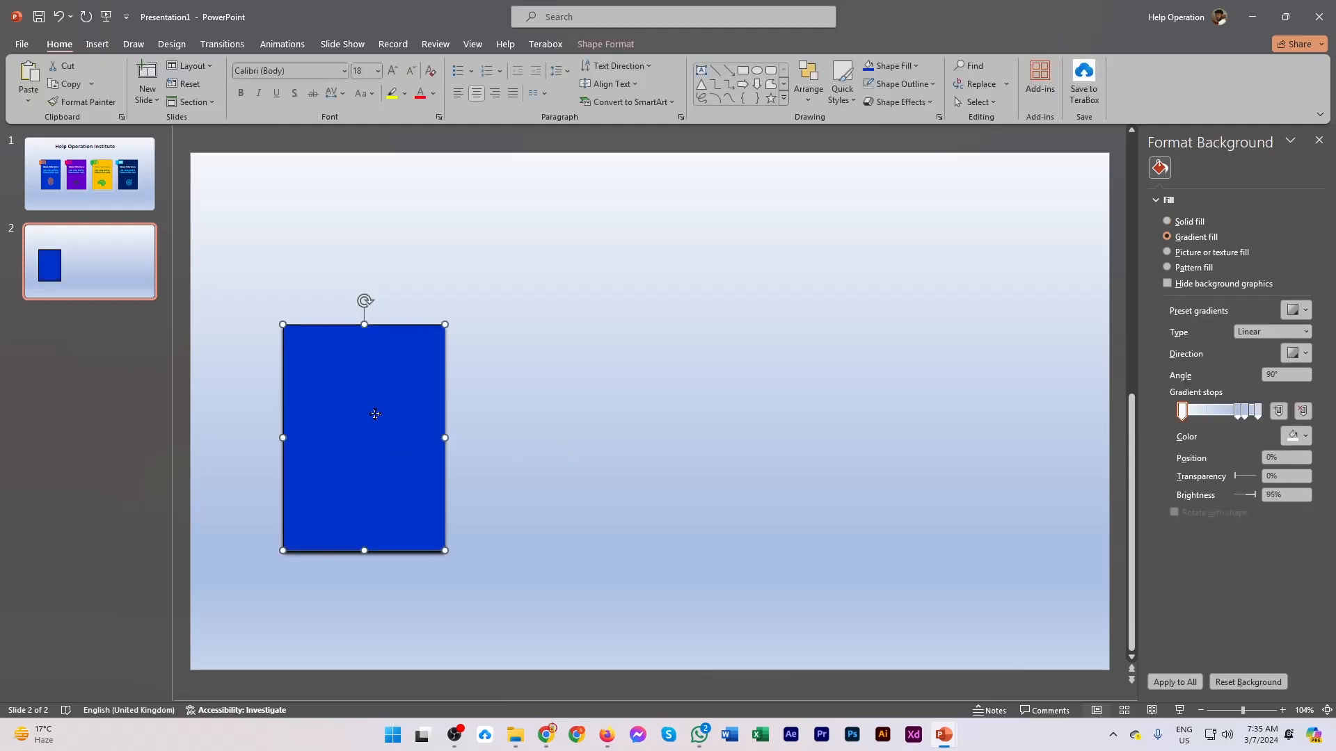
{"action": "left_click_drag", "start_coordinate": [381, 405], "coordinate": [487, 411]}
Give the black rectangle a white outline with a weight of 3 pt.
{"action": "left_click", "coordinate": [331, 411]}
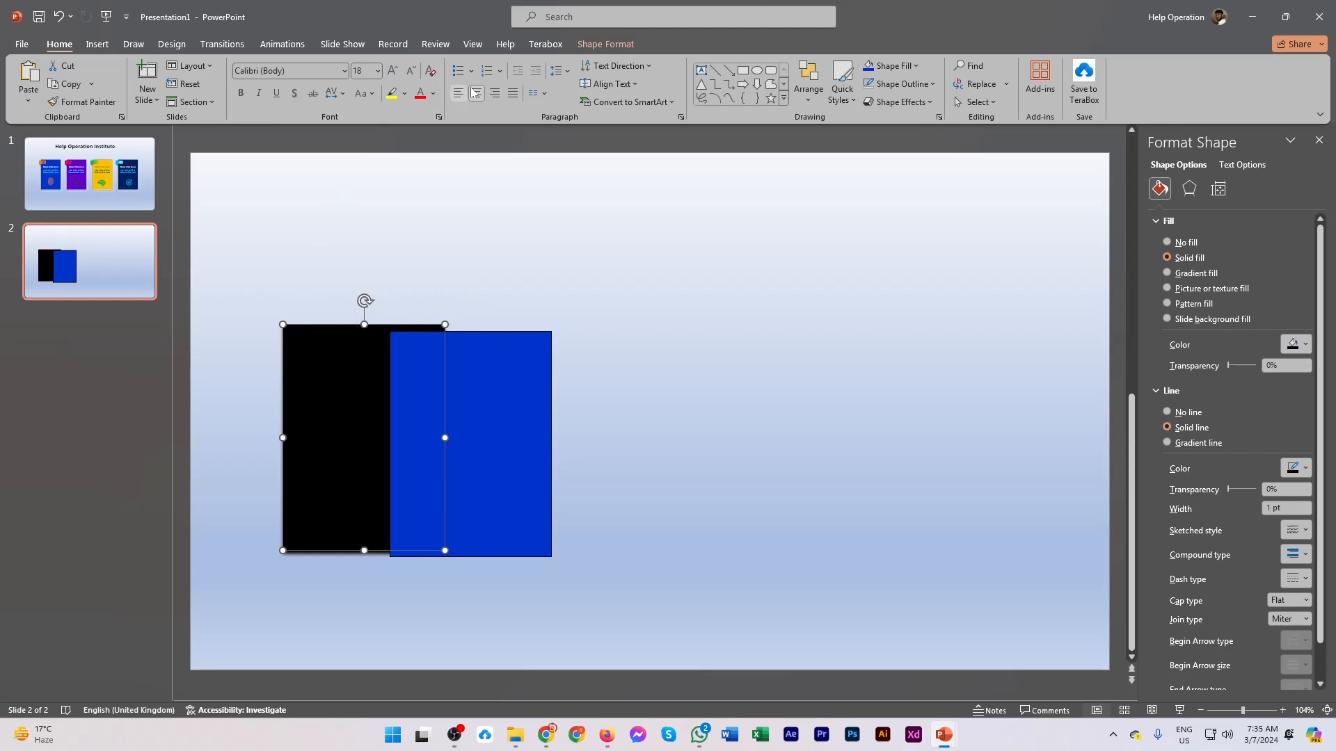
{"action": "left_click", "coordinate": [615, 46]}
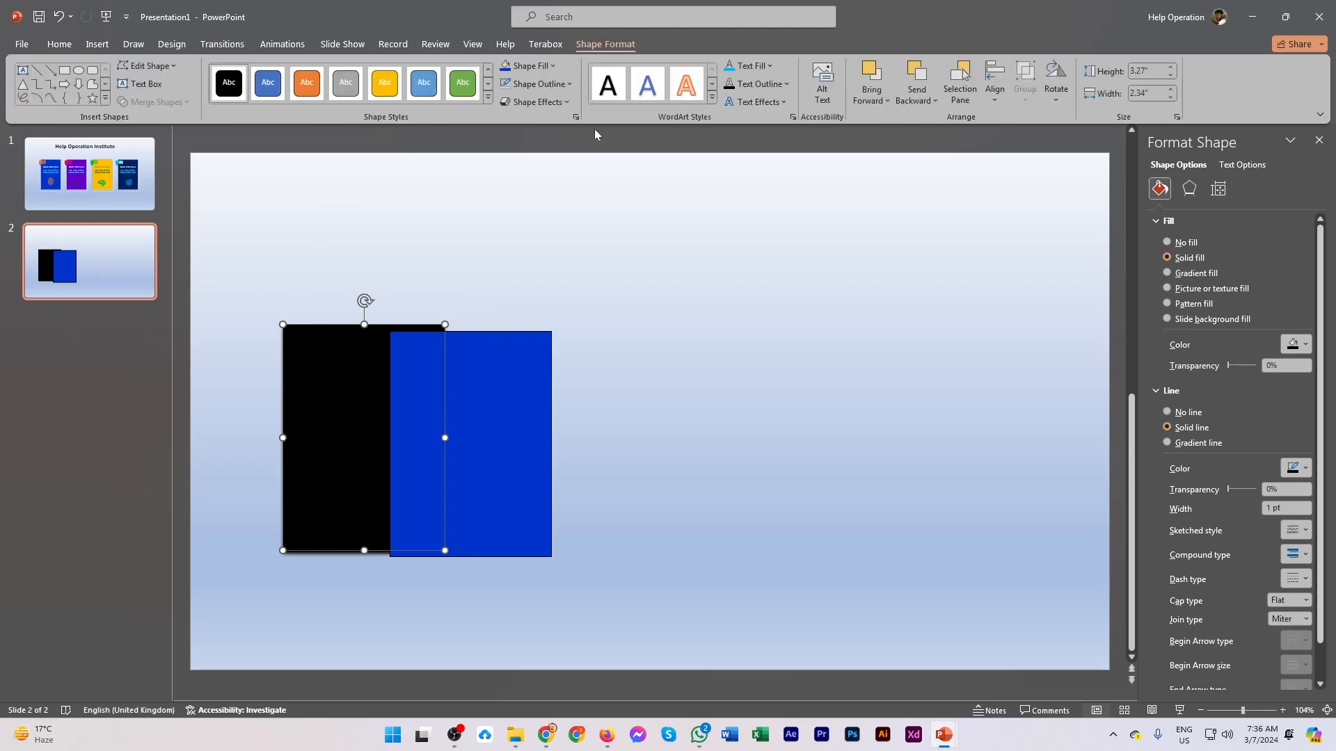
{"action": "left_click", "coordinate": [539, 84]}
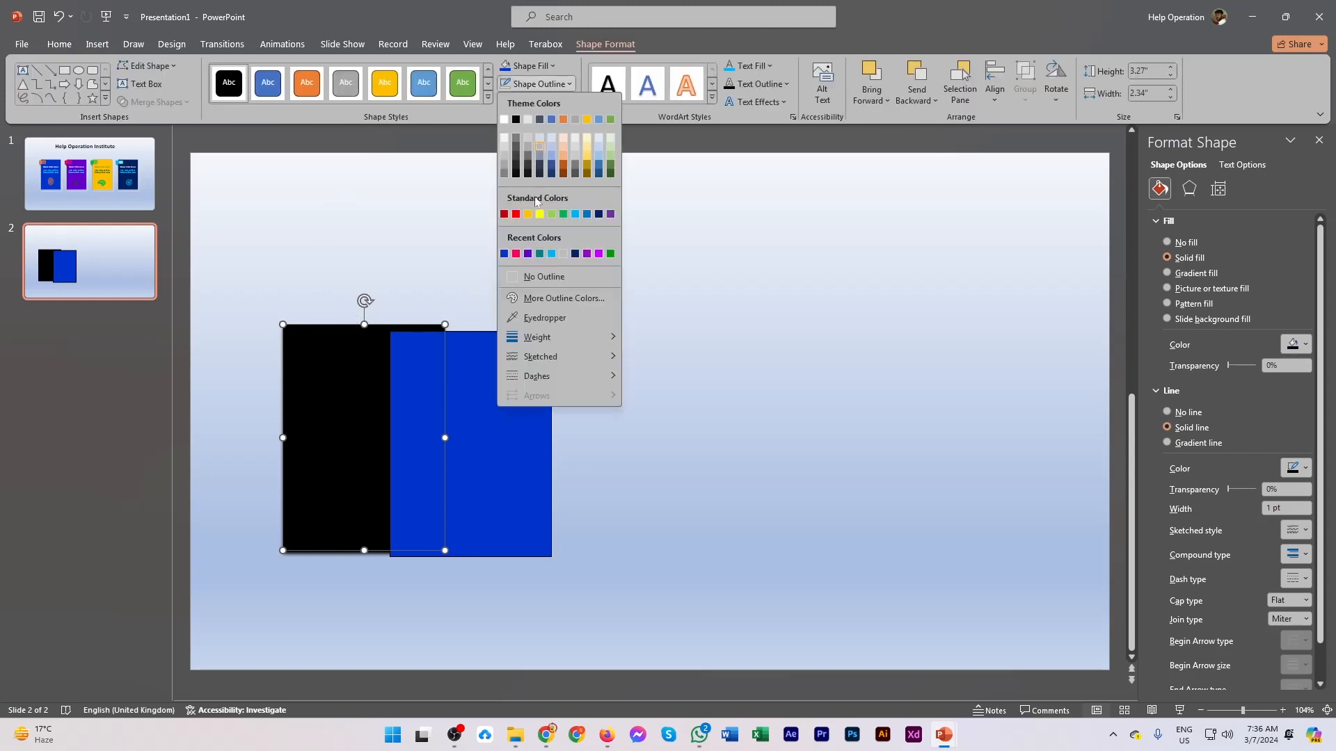
{"action": "left_click", "coordinate": [504, 120]}
{"action": "left_click", "coordinate": [553, 86]}
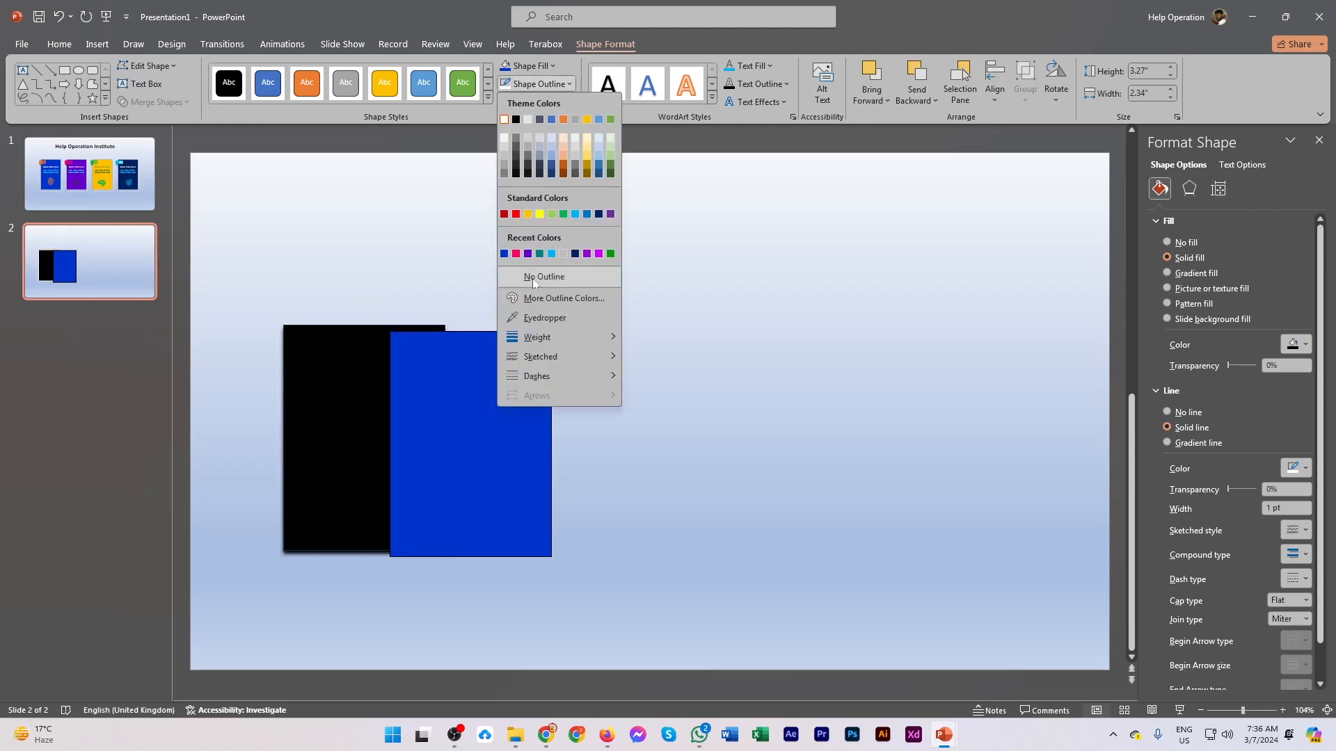
{"action": "mouse_move", "coordinate": [591, 337]}
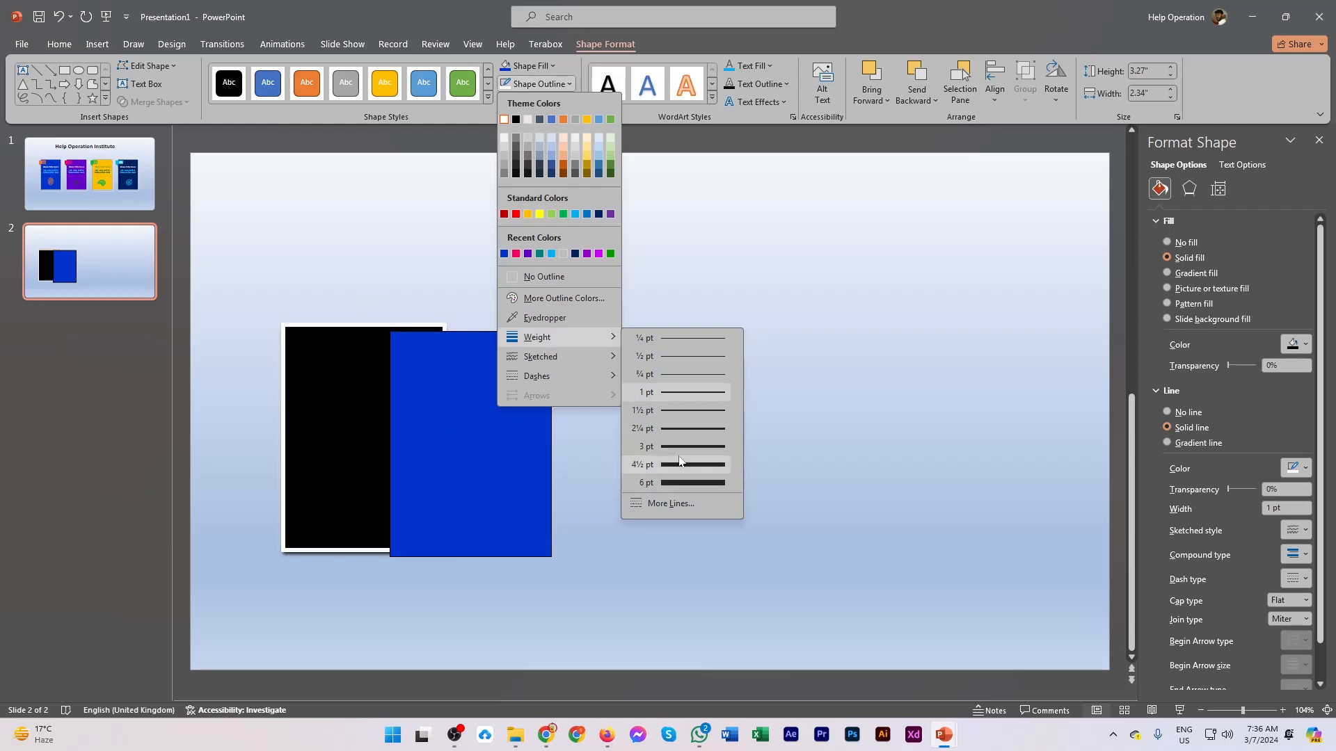
{"action": "left_click", "coordinate": [676, 445]}
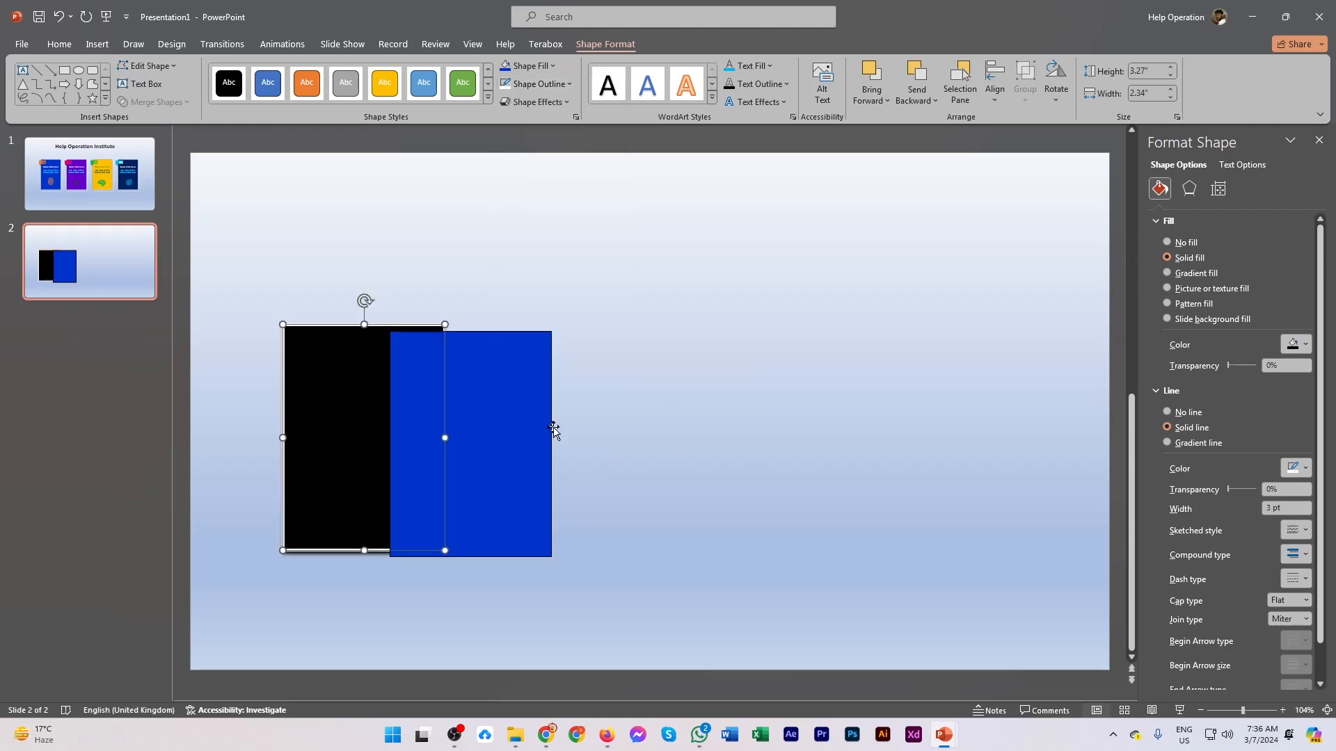
Move the blue rectangle back over the outlined one, leaving a thin white edge exposed along its right and lower sides.
{"action": "left_click_drag", "start_coordinate": [511, 422], "coordinate": [414, 416]}
{"action": "key", "text": "ctrl+z"}
{"action": "key", "text": "ctrl+z"}
{"action": "left_click", "coordinate": [463, 452]}
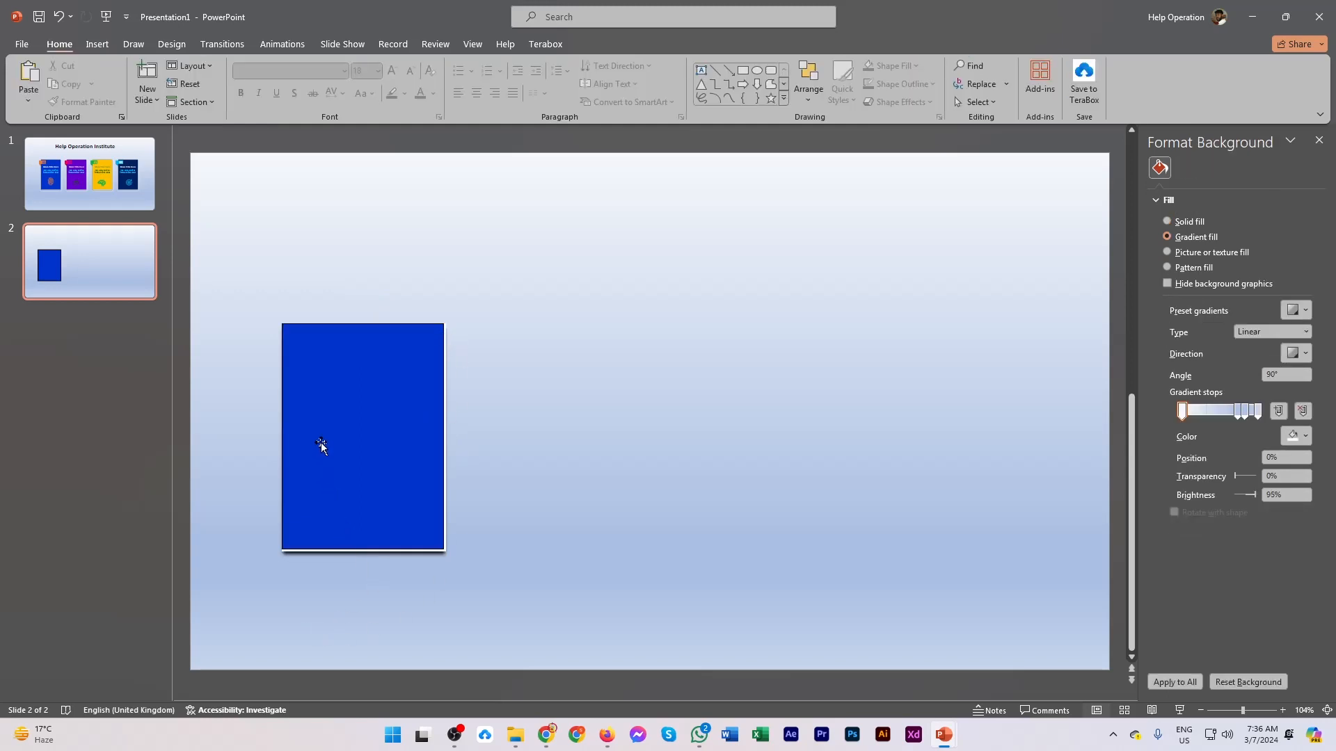
Draw a small rectangle across the blue card's upper-left edge and resize it to about 0.42" high by 0.99" wide.
{"action": "left_click", "coordinate": [98, 44]}
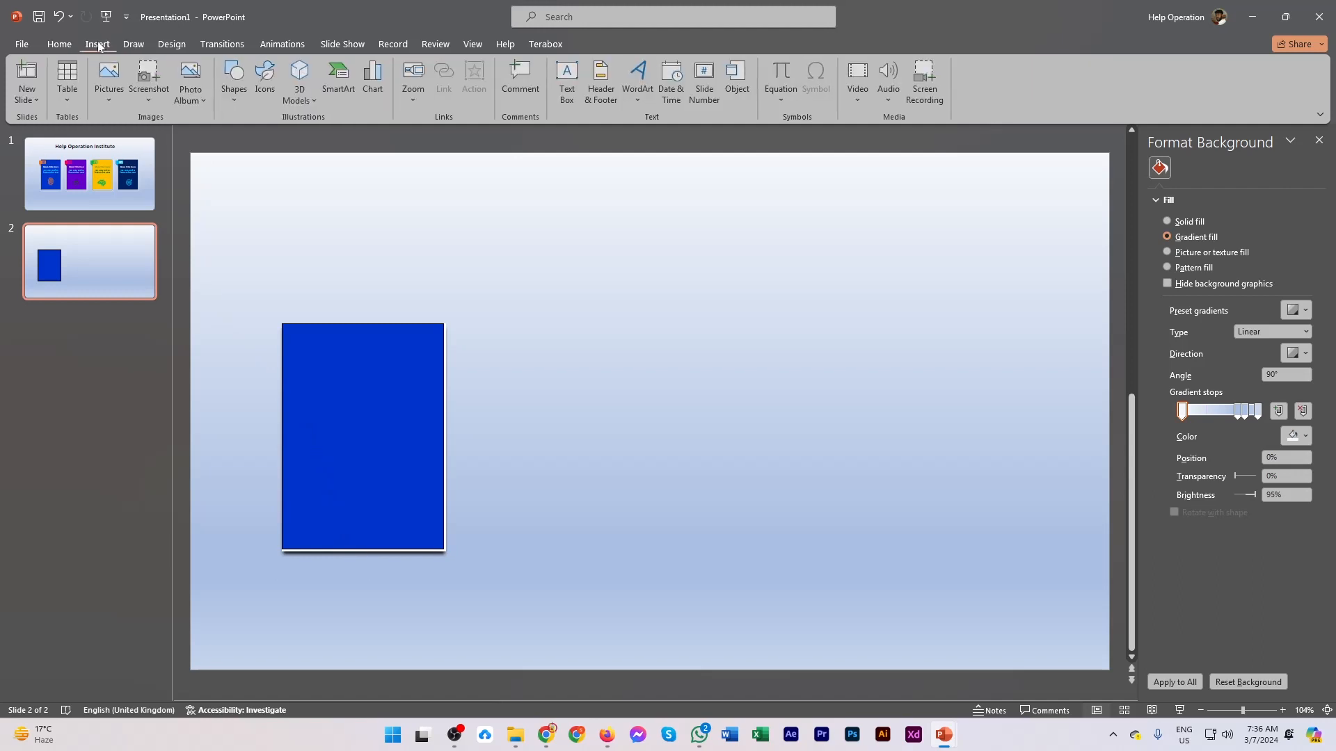
{"action": "left_click", "coordinate": [239, 103]}
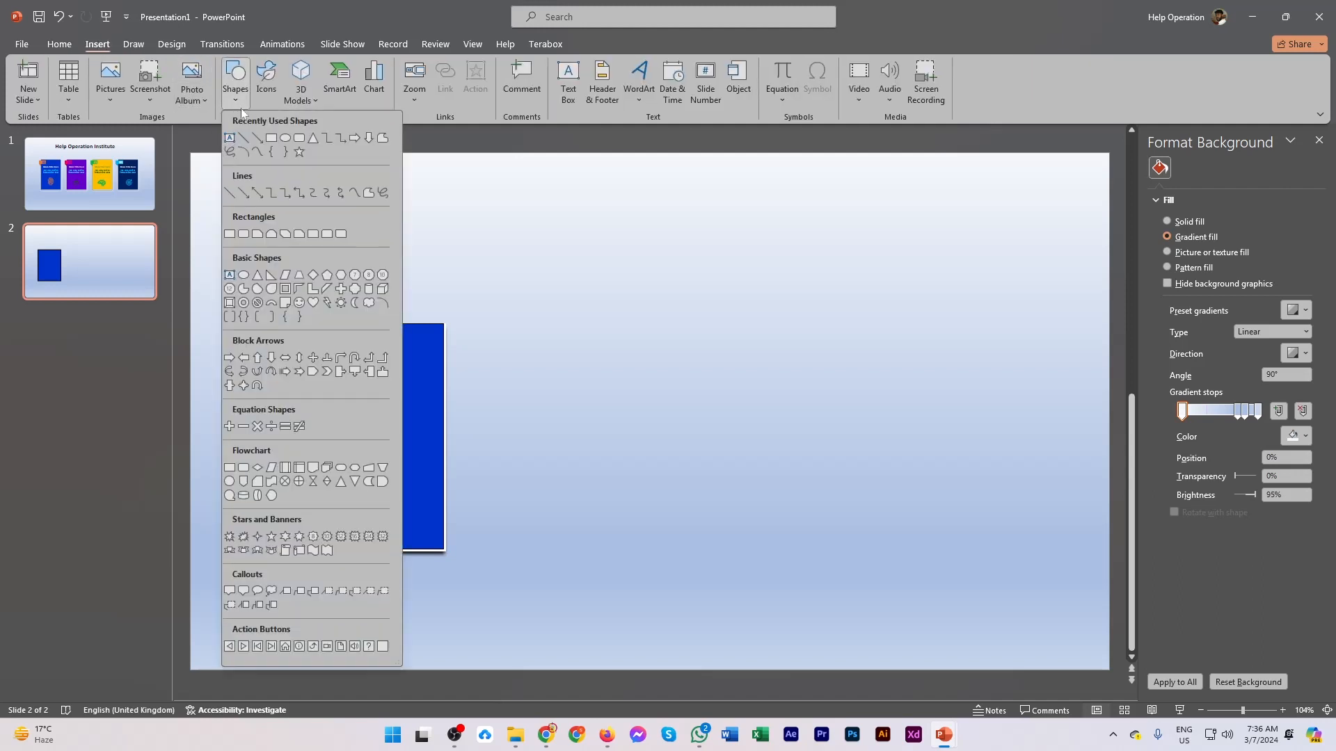
{"action": "left_click", "coordinate": [271, 138]}
{"action": "left_click_drag", "start_coordinate": [266, 335], "coordinate": [327, 367]}
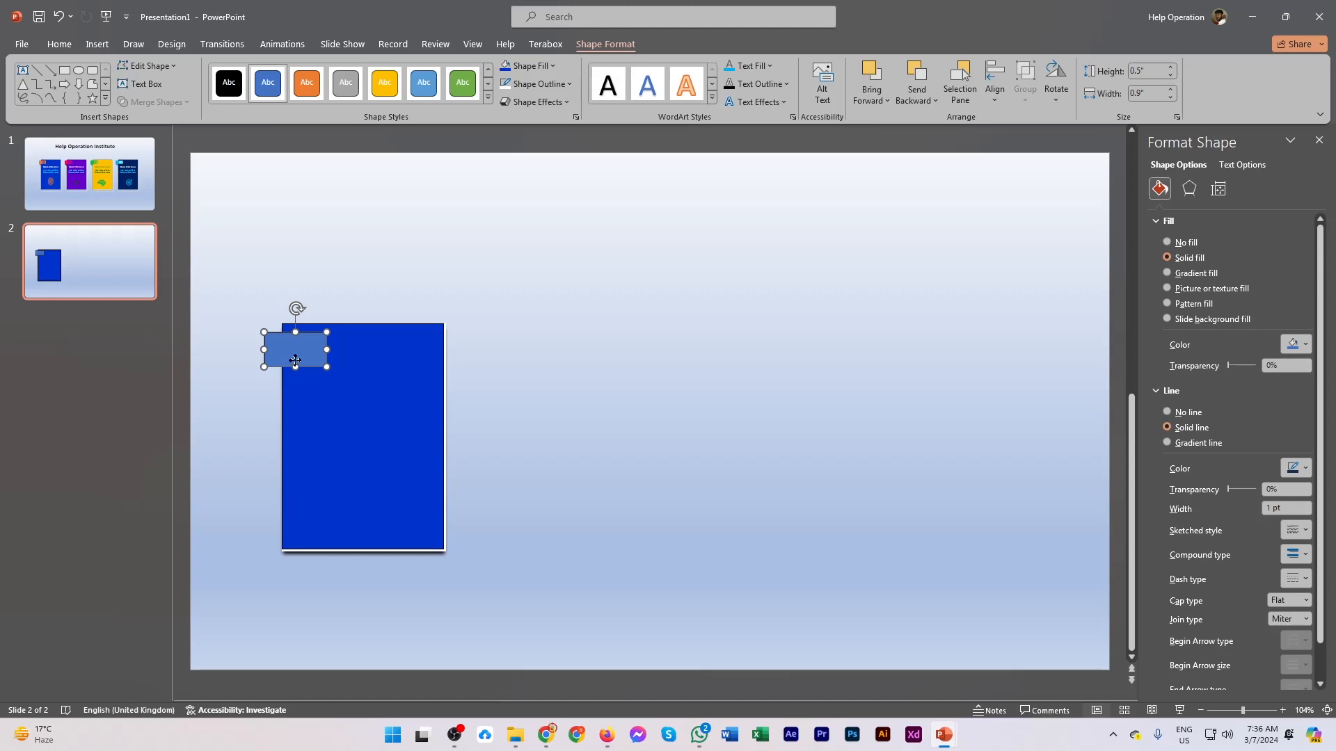
{"action": "left_click_drag", "start_coordinate": [296, 365], "coordinate": [258, 346]}
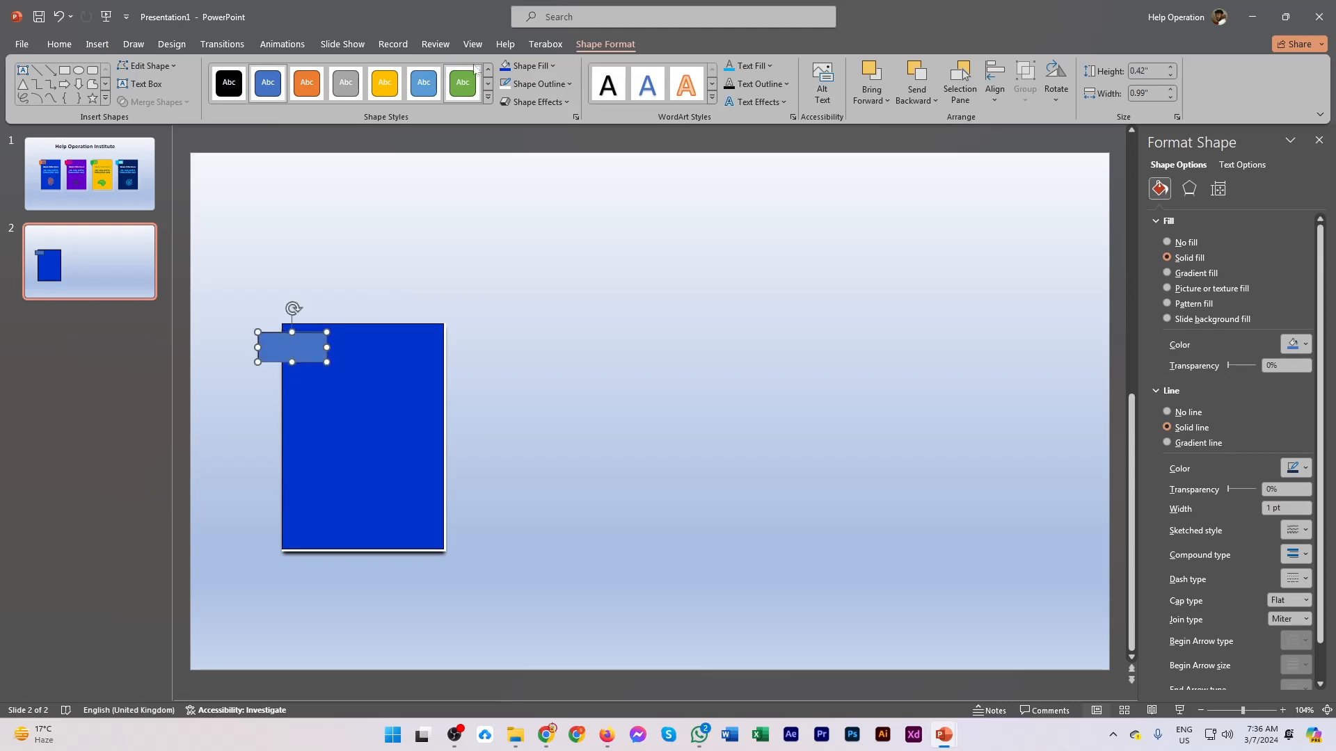
Fill the small rectangle with the golden orange standard colour and remove its outline.
{"action": "left_click", "coordinate": [554, 67]}
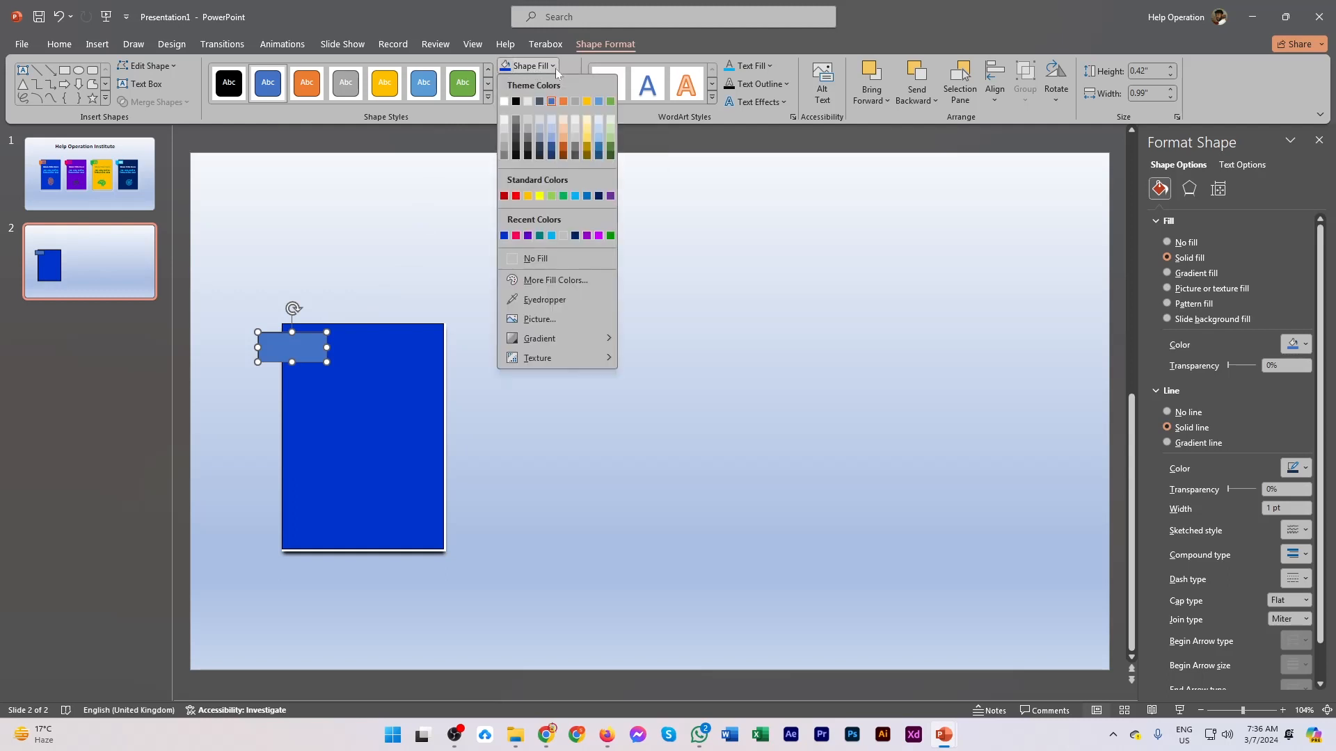
{"action": "left_click", "coordinate": [528, 196]}
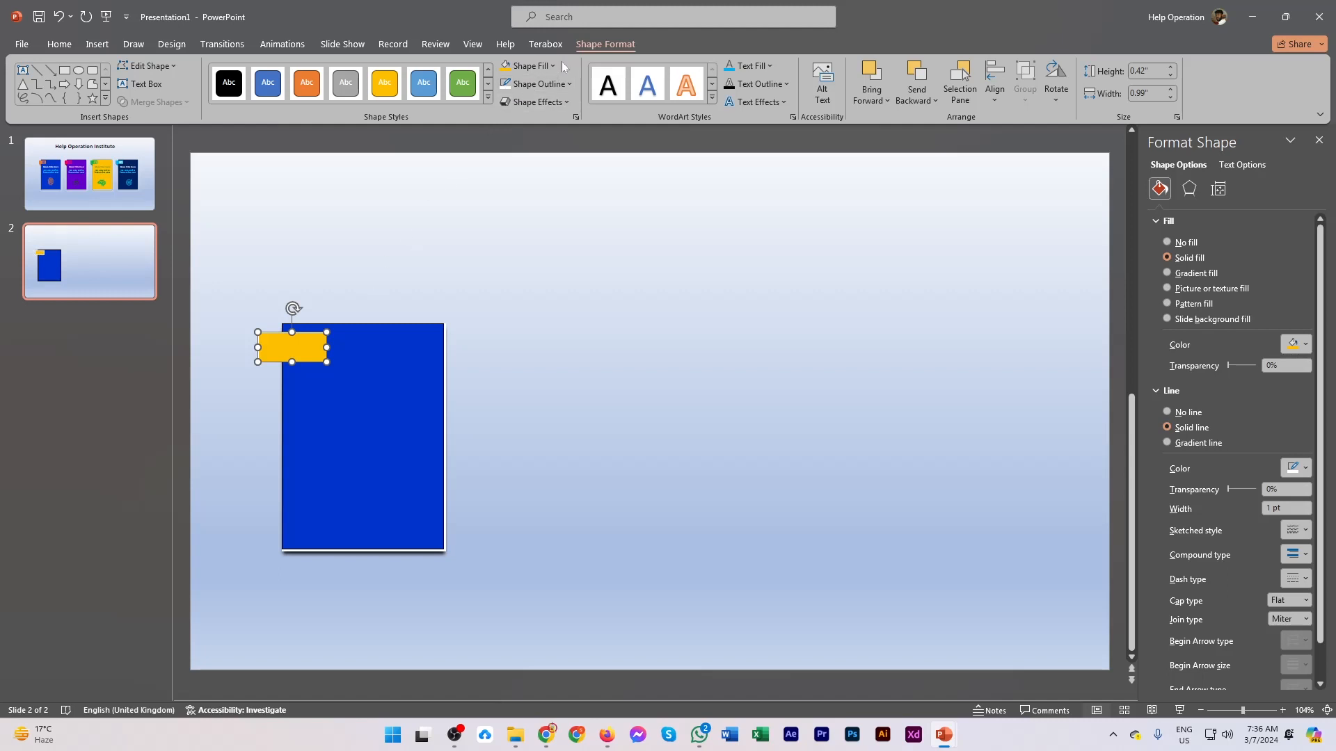
{"action": "left_click", "coordinate": [549, 84]}
{"action": "left_click", "coordinate": [531, 279]}
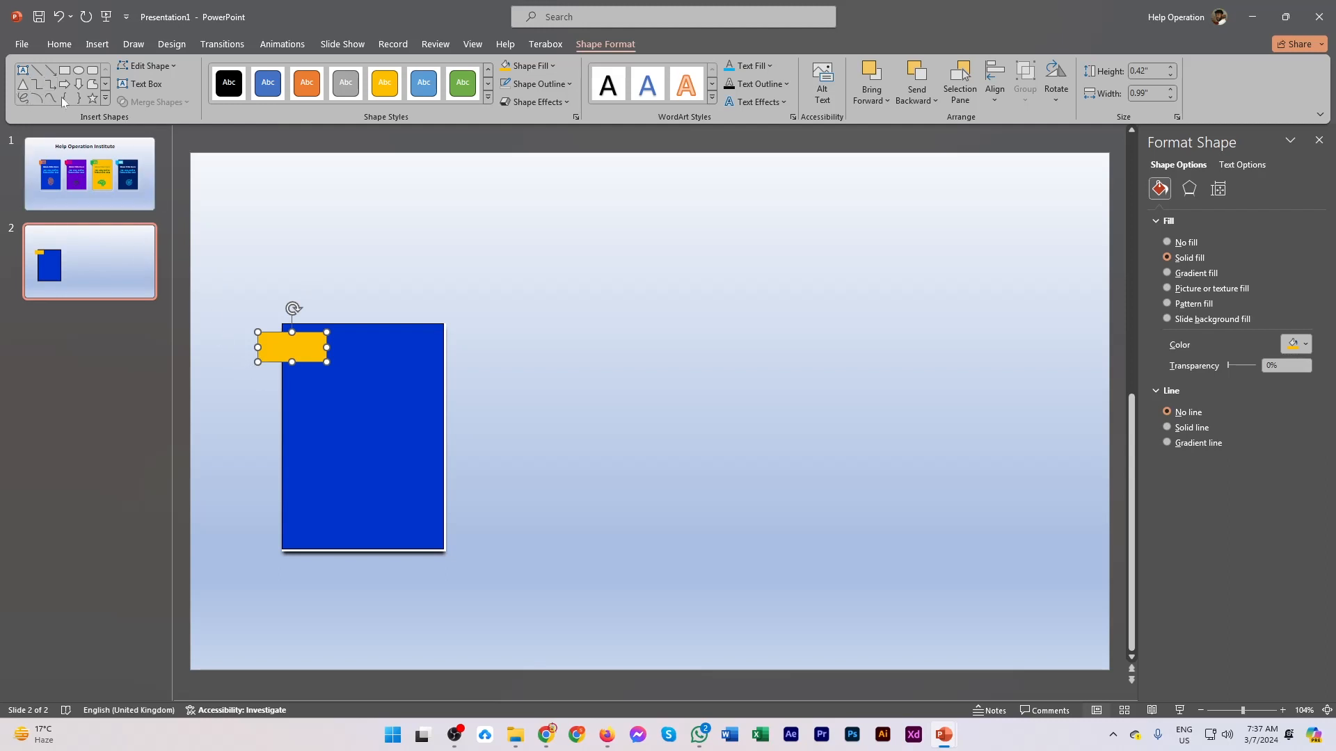
Draw a triangle about 0.42" high by 0.49" wide, rotate it and place it pointing down beneath the golden tab's left end.
{"action": "left_click", "coordinate": [24, 102]}
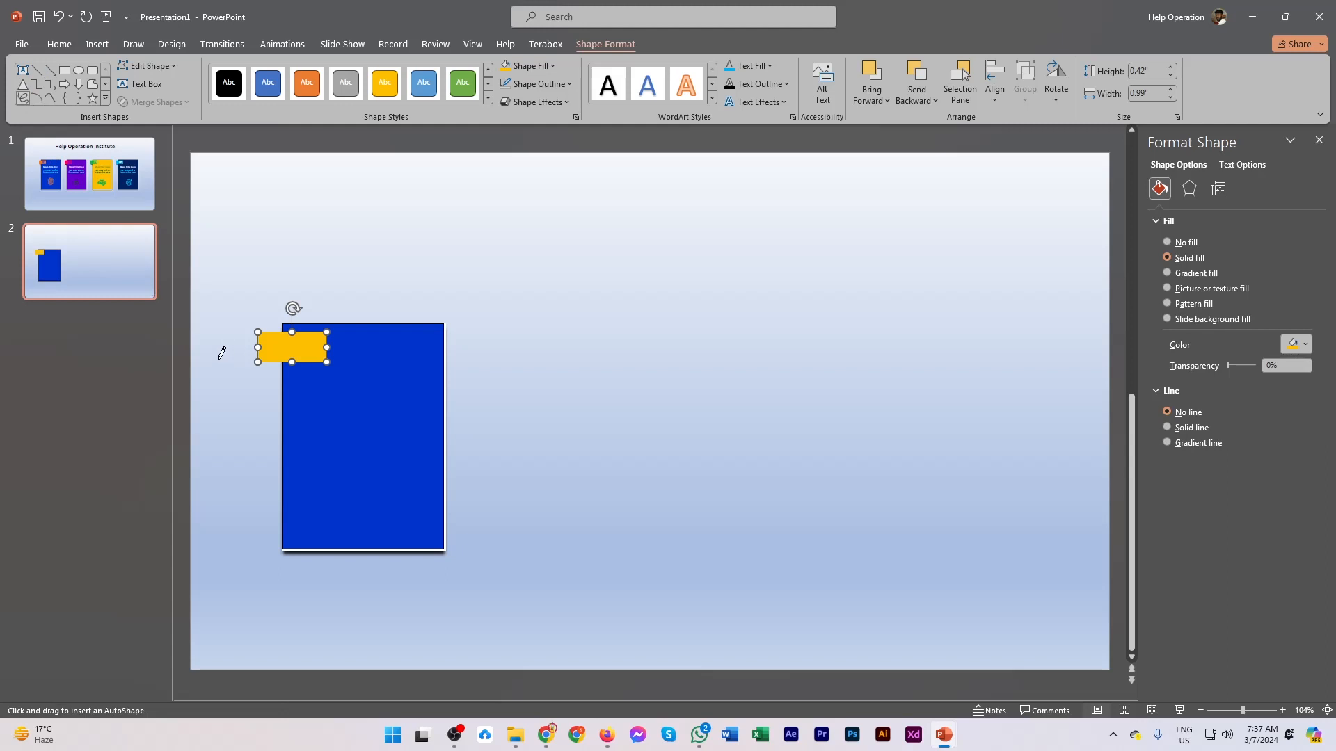
{"action": "left_click", "coordinate": [258, 364]}
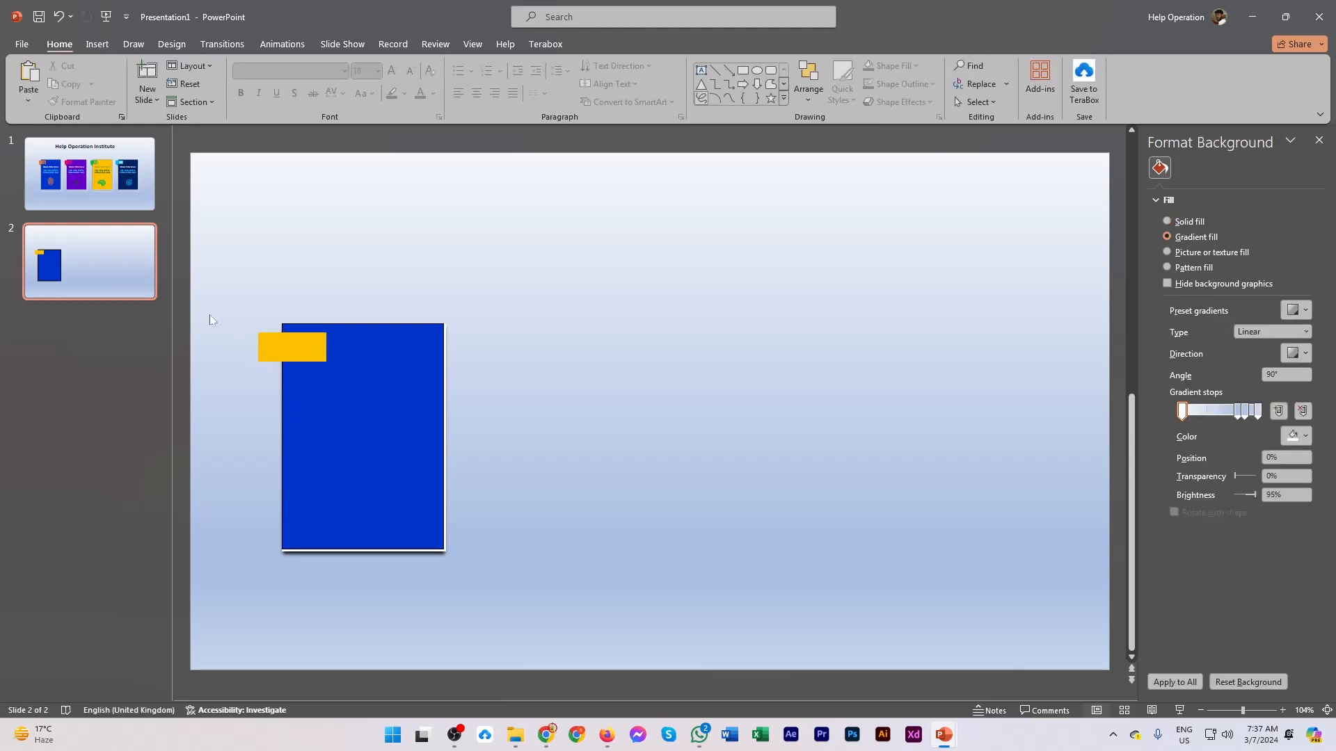
{"action": "left_click", "coordinate": [97, 44]}
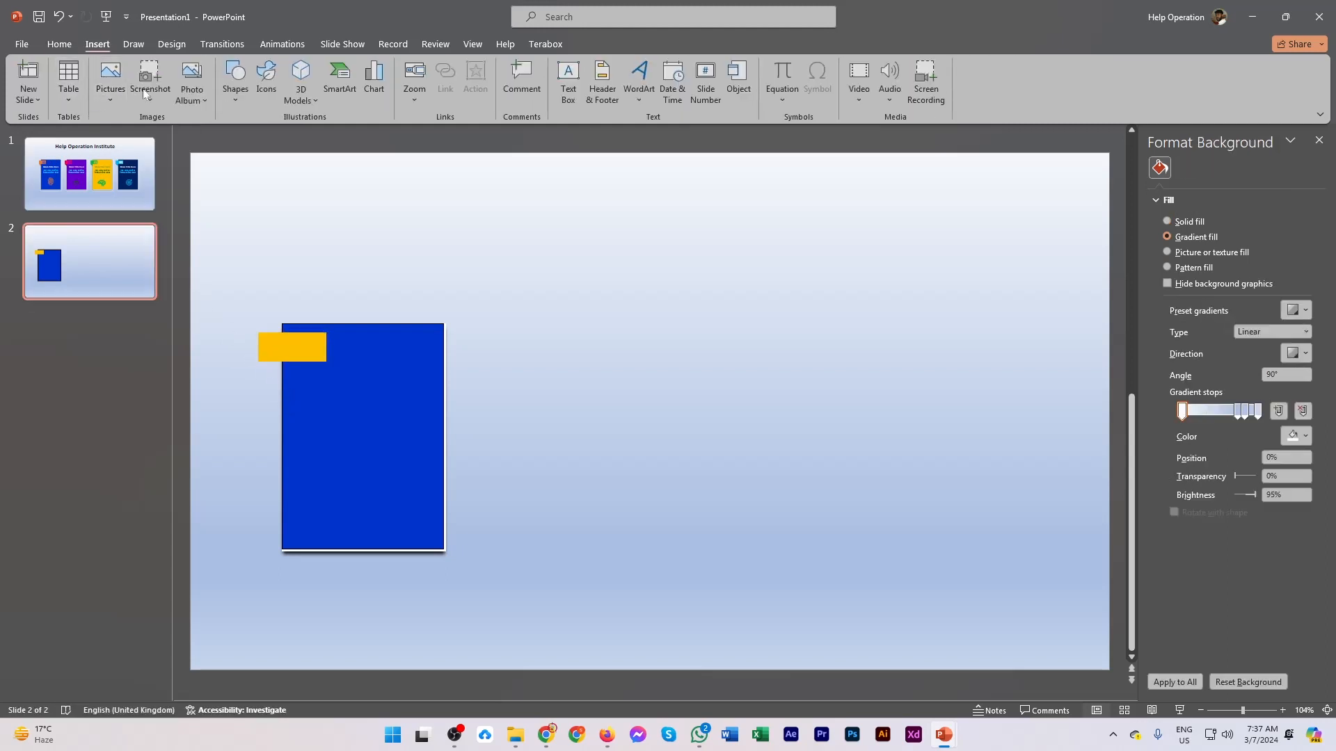
{"action": "left_click", "coordinate": [235, 80]}
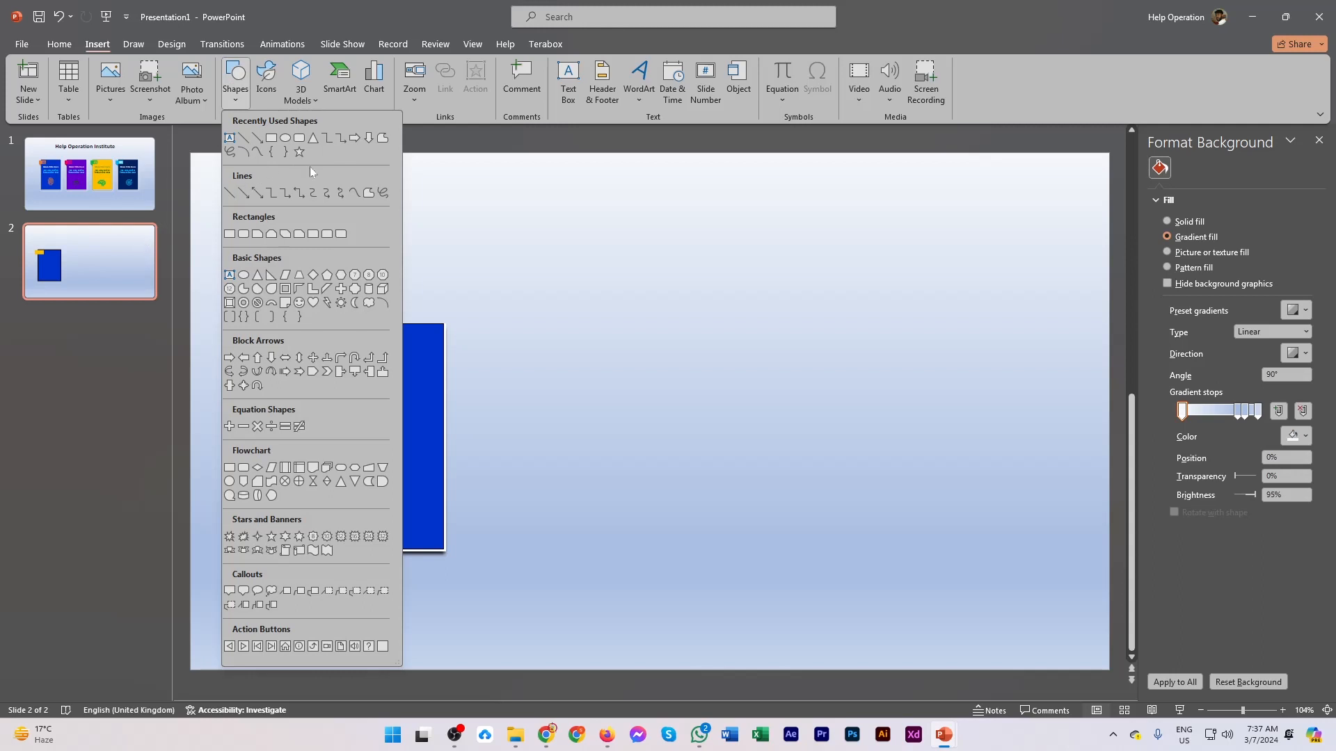
{"action": "left_click", "coordinate": [312, 141]}
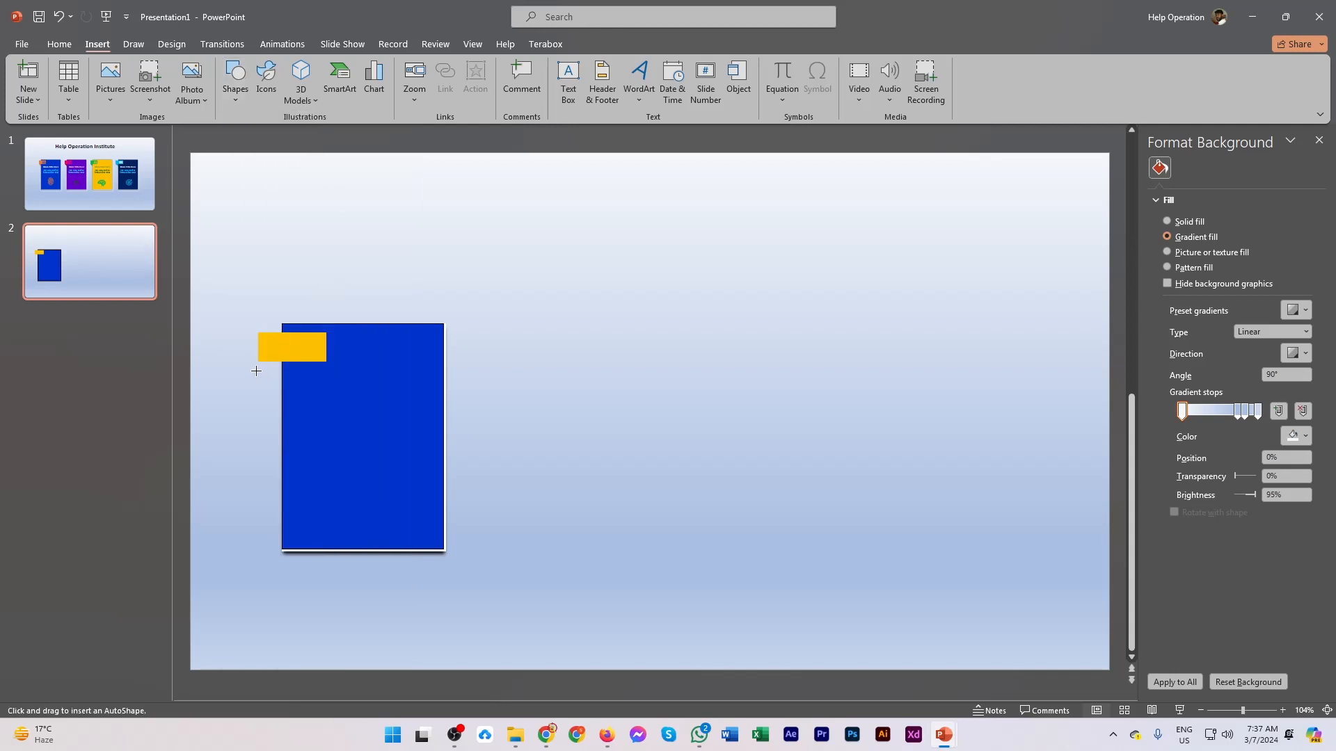
{"action": "left_click_drag", "start_coordinate": [258, 369], "coordinate": [287, 399]}
{"action": "left_click_drag", "start_coordinate": [276, 350], "coordinate": [303, 365]}
{"action": "left_click", "coordinate": [275, 387]}
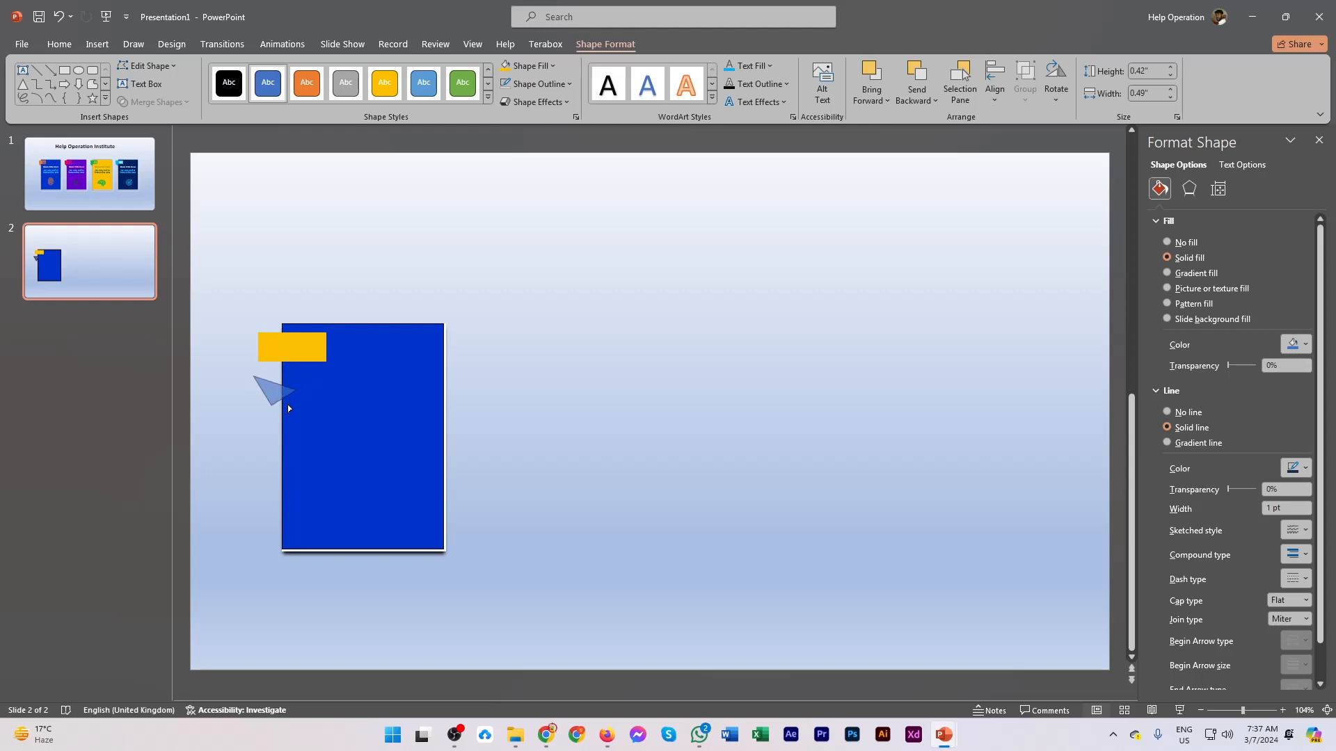
{"action": "left_click", "coordinate": [287, 404]}
{"action": "mouse_move", "coordinate": [304, 365]}
{"action": "left_mouse_down"}
{"action": "mouse_move", "coordinate": [299, 354]}
{"action": "mouse_move", "coordinate": [282, 368]}
{"action": "left_mouse_up"}
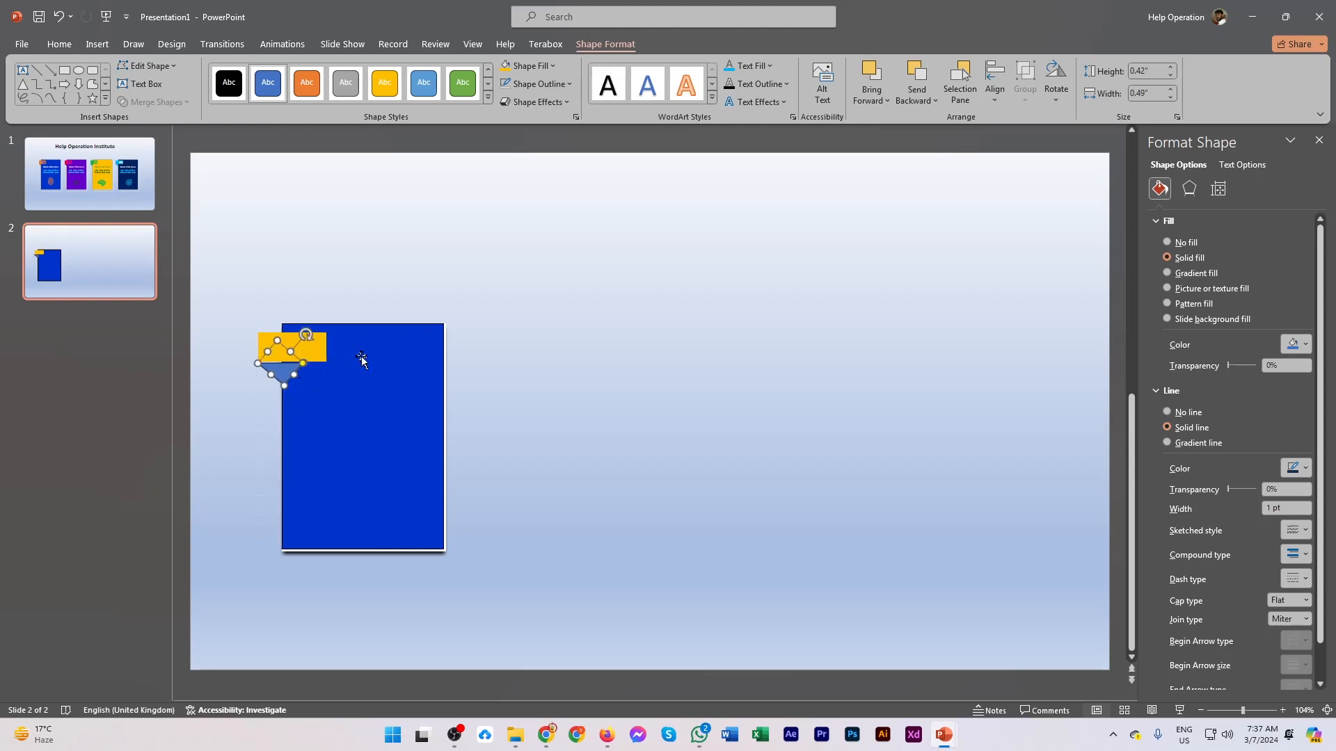
Fill the triangle with a darker shade of the gold theme colour and remove its outline.
{"action": "left_click", "coordinate": [531, 72]}
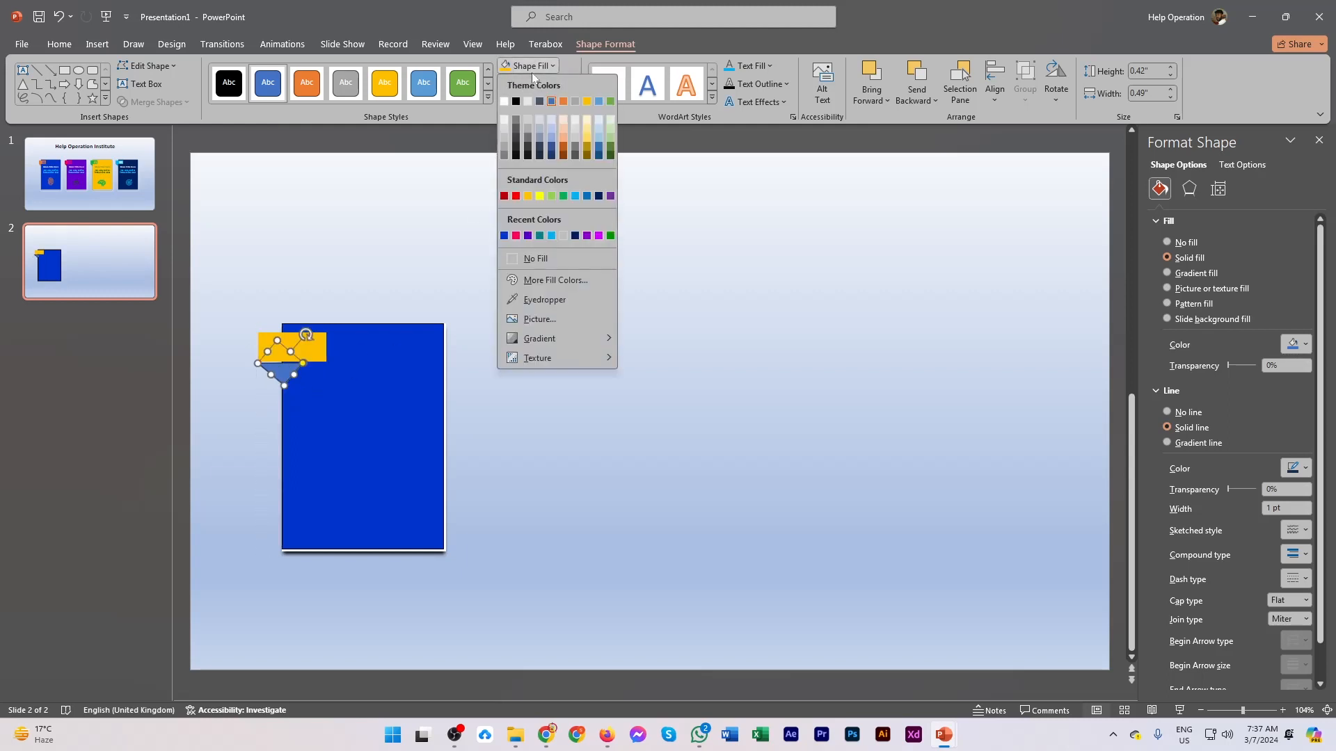
{"action": "left_click", "coordinate": [586, 149]}
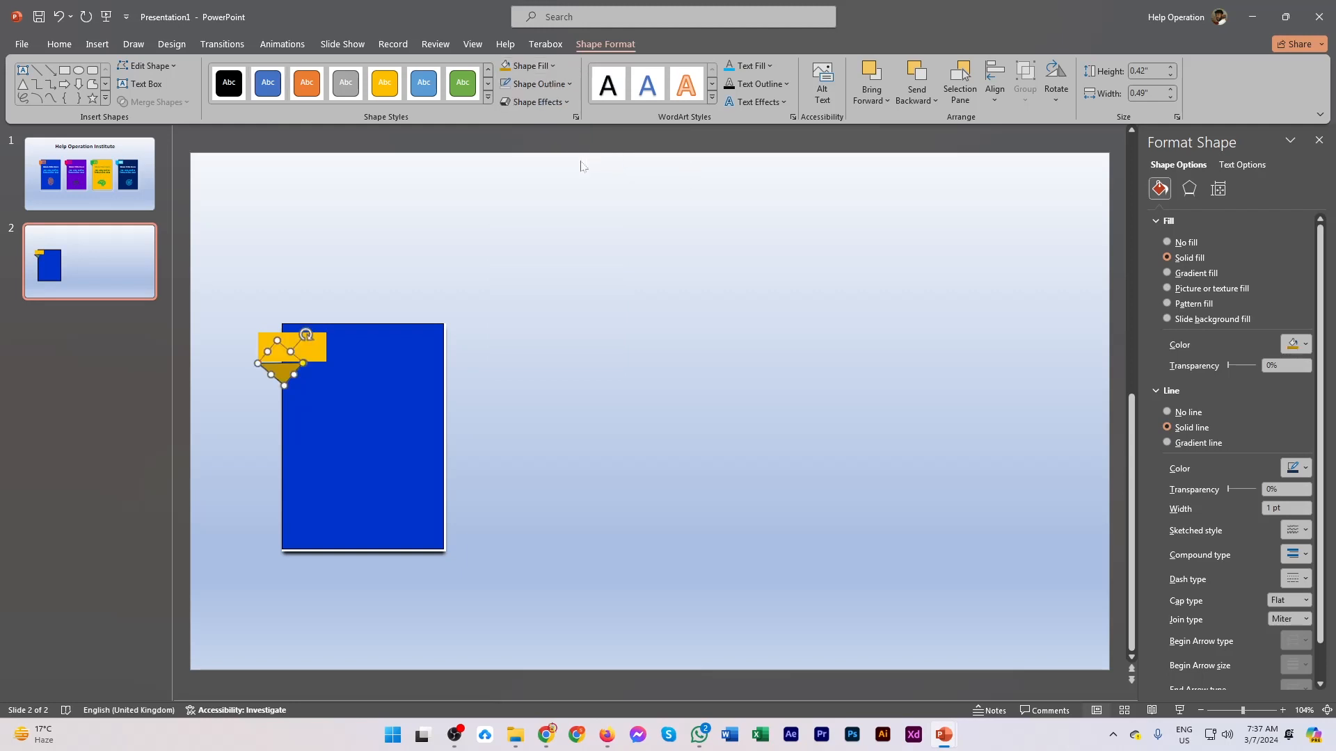
{"action": "left_click", "coordinate": [523, 85]}
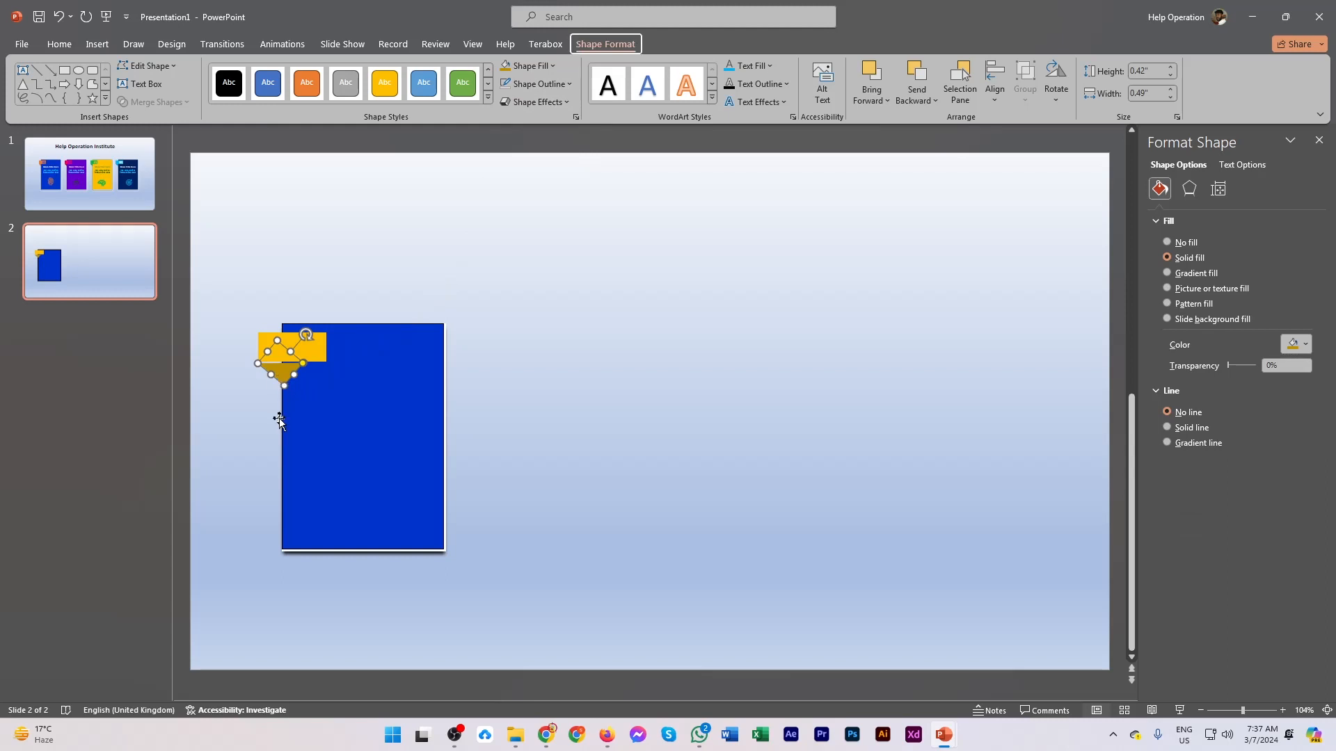
Align the triangle flush with the tab's lower edge and bring the blue card and golden tab in front of it as a folded corner.
{"action": "scroll", "coordinate": [273, 415], "scroll_direction": "up", "scroll_amount": 10}
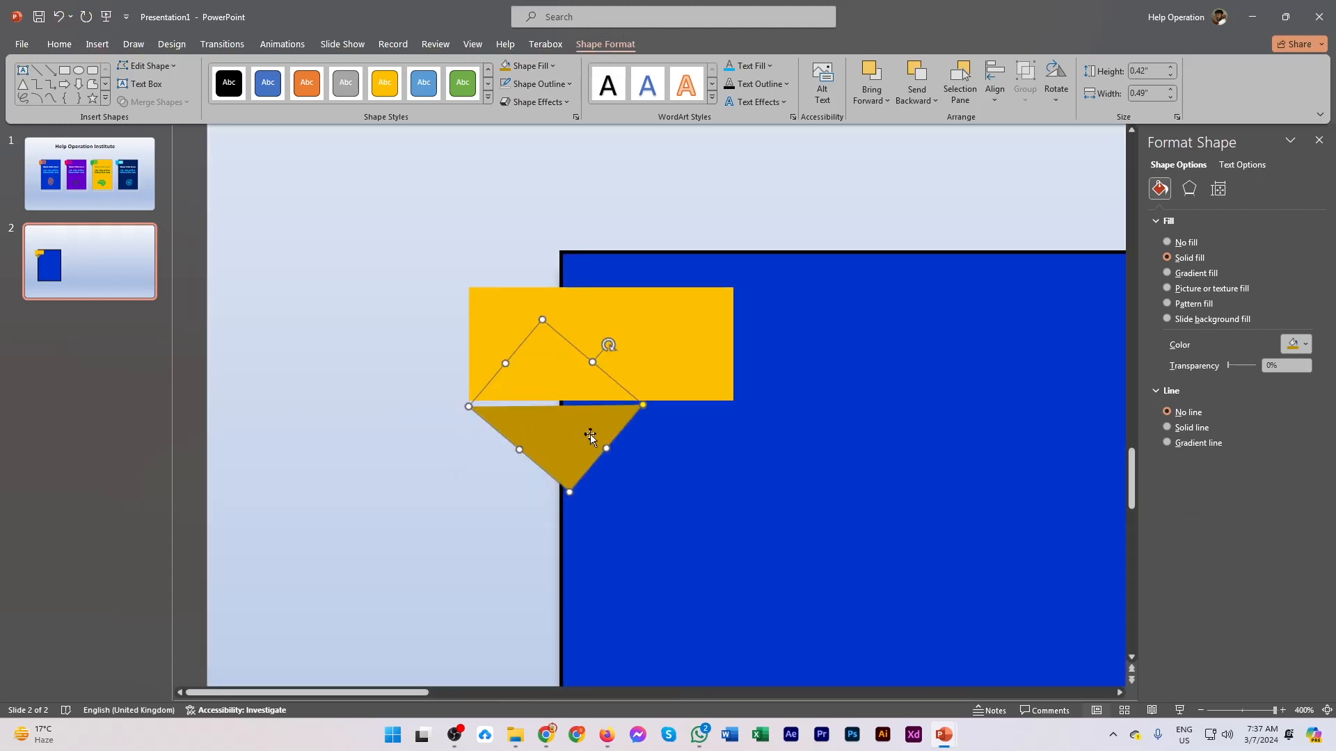
{"action": "left_click_drag", "start_coordinate": [565, 423], "coordinate": [566, 416]}
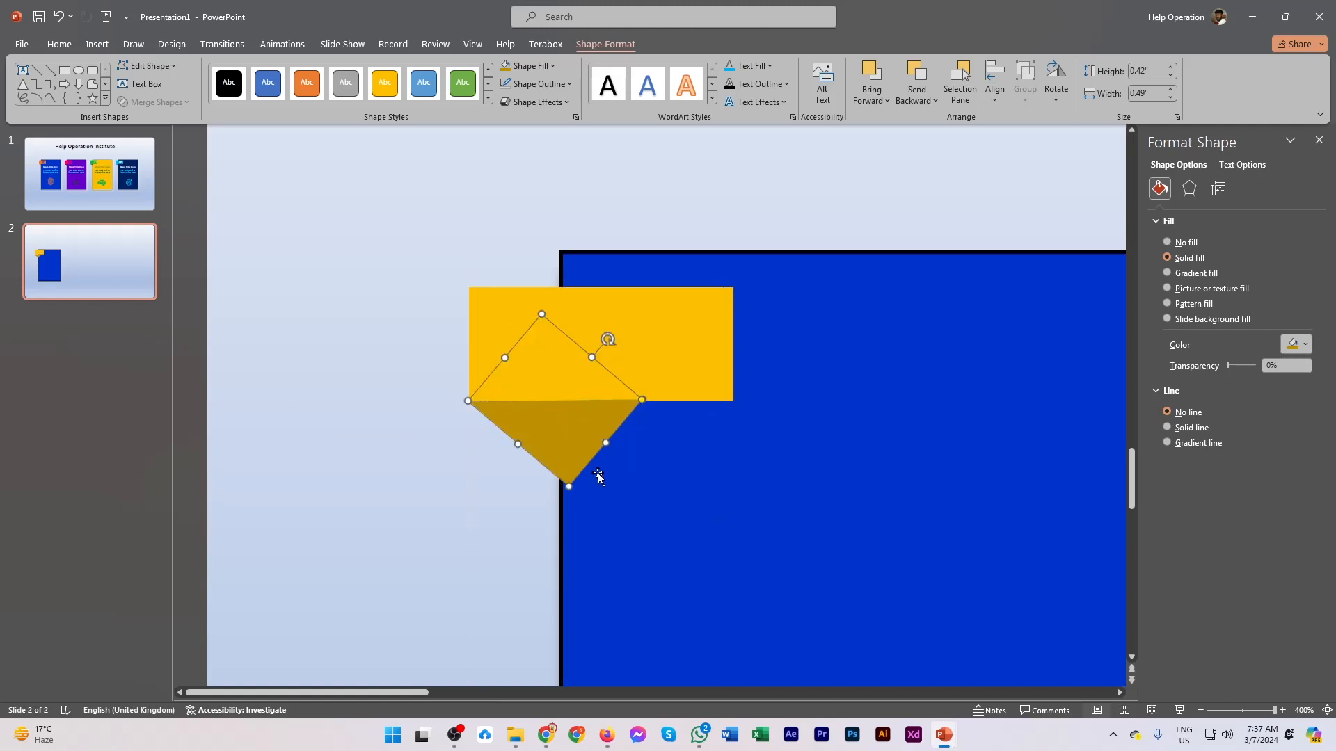
{"action": "left_click", "coordinate": [689, 354]}
{"action": "left_click", "coordinate": [819, 313], "text": "shift"}
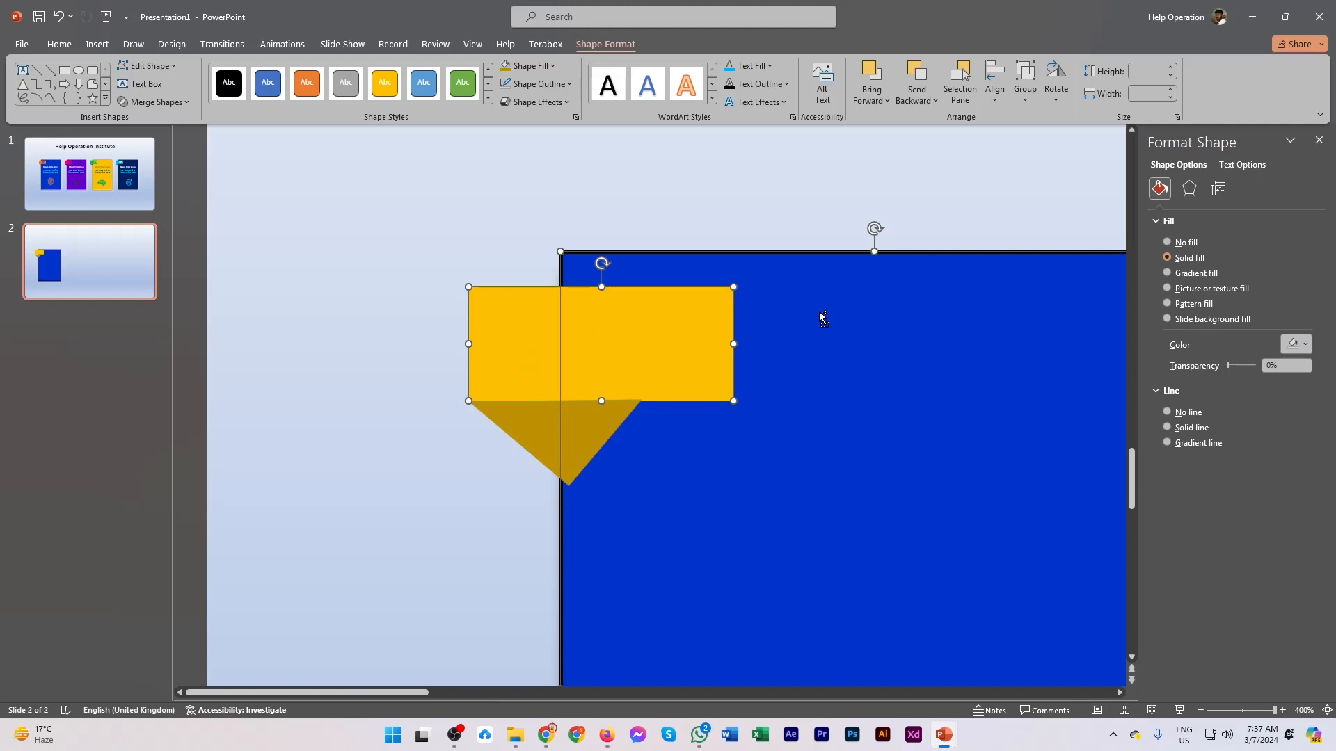
{"action": "scroll", "coordinate": [820, 314], "scroll_direction": "up", "scroll_amount": 1}
{"action": "right_click", "coordinate": [819, 314]}
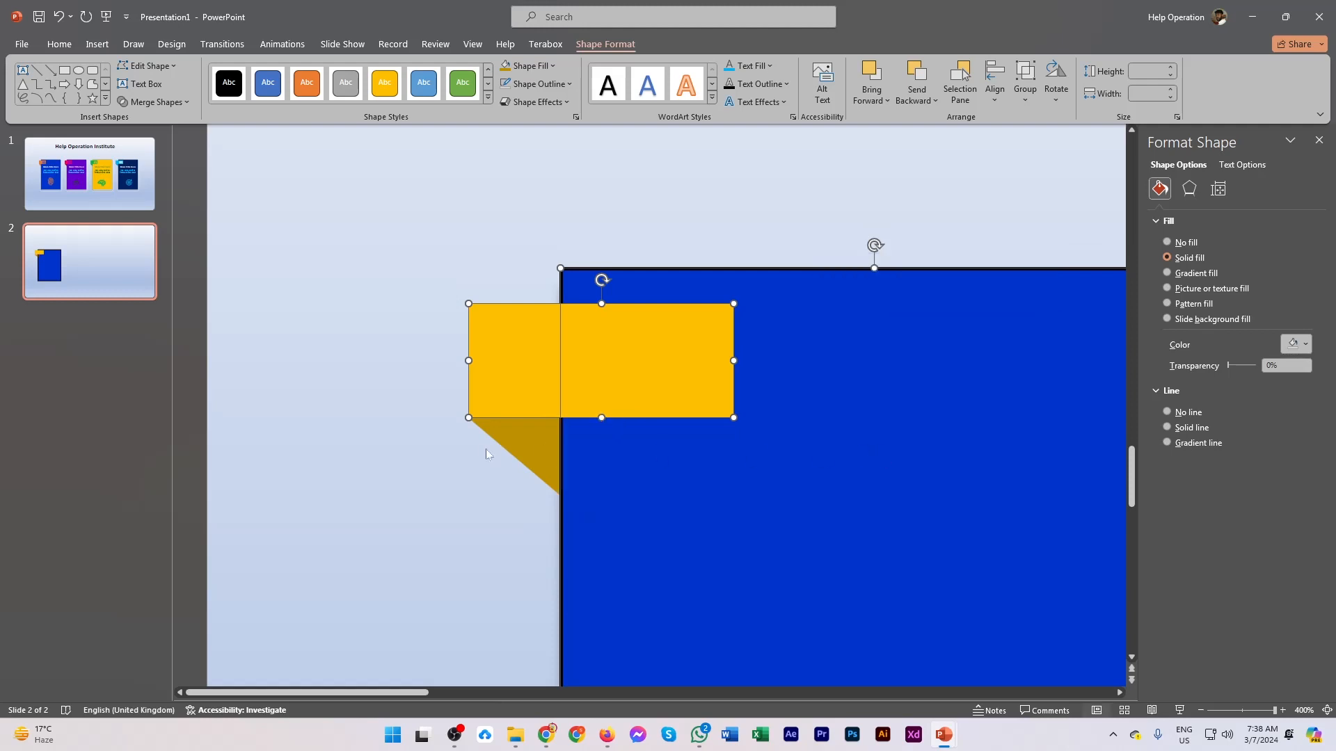
{"action": "scroll", "coordinate": [406, 532], "scroll_direction": "down", "scroll_amount": 3}
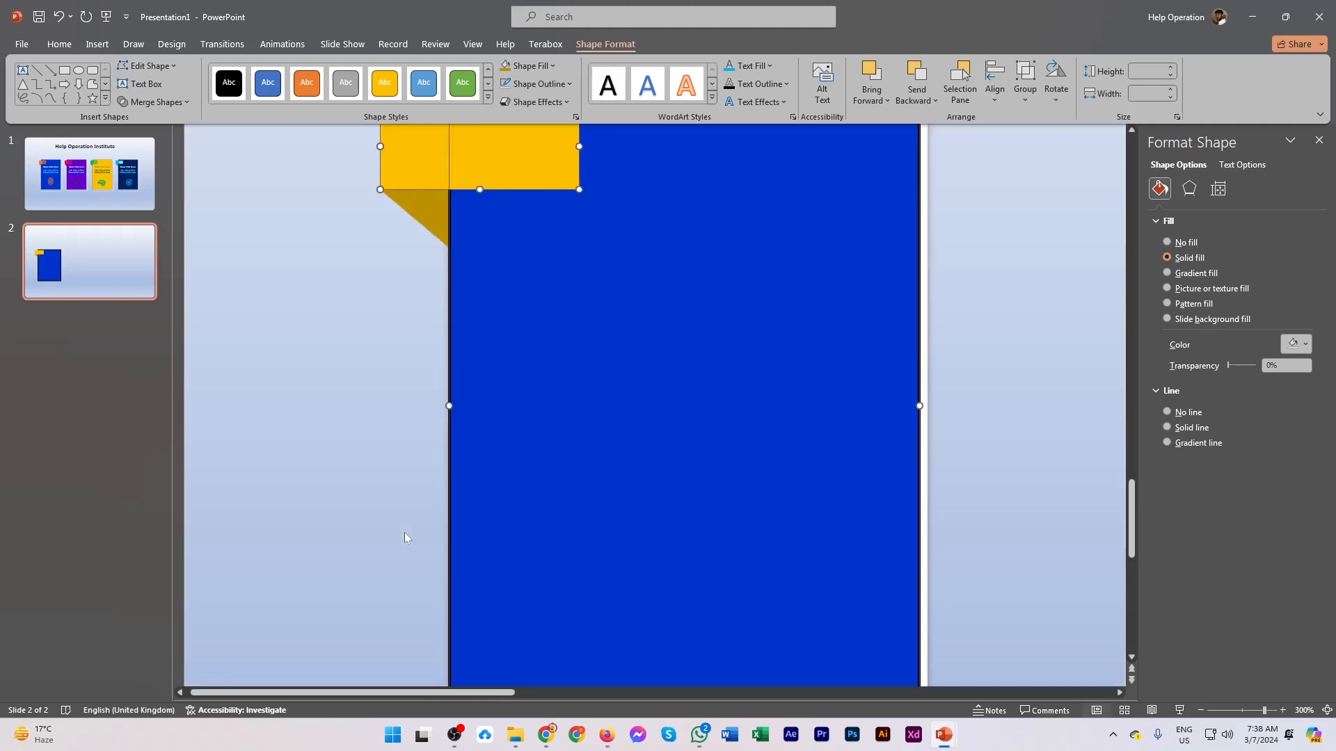
{"action": "left_click", "coordinate": [424, 274]}
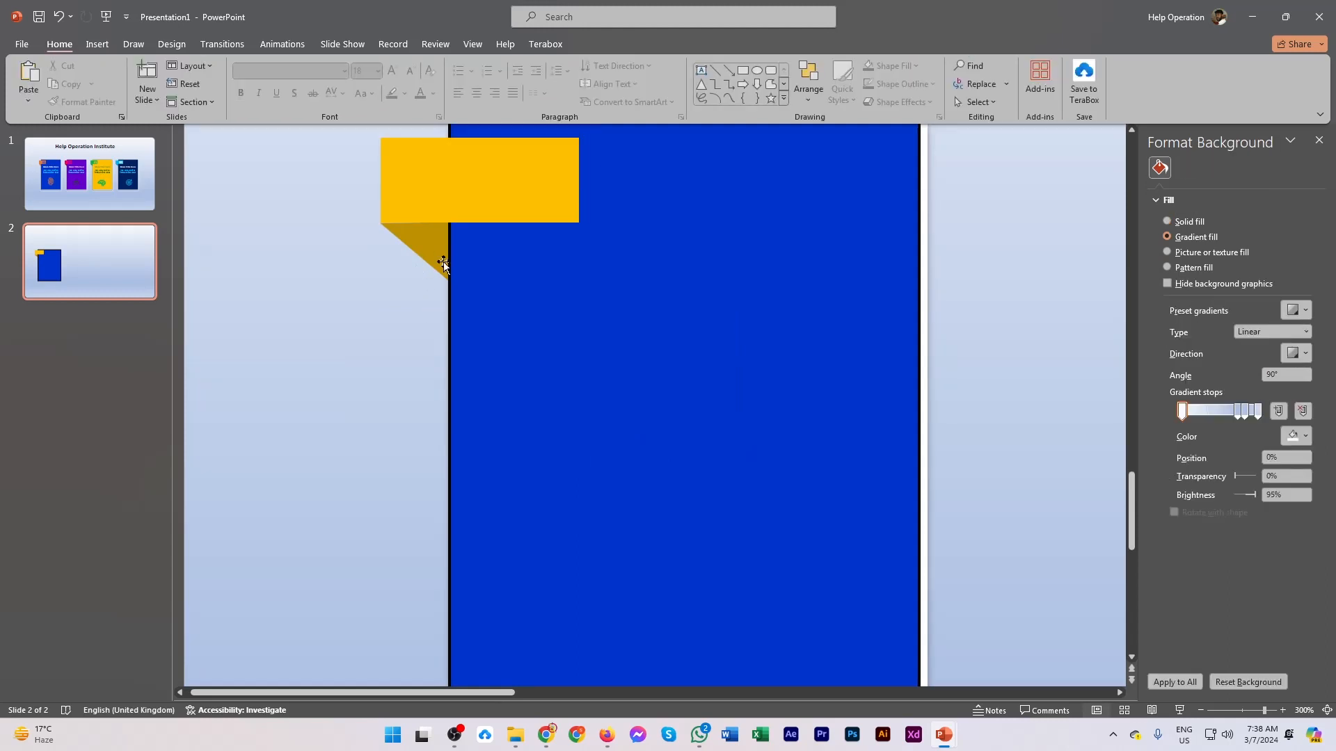
{"action": "scroll", "coordinate": [476, 374], "scroll_direction": "down", "scroll_amount": 5}
{"action": "scroll", "coordinate": [476, 374], "scroll_direction": "down", "scroll_amount": 2}
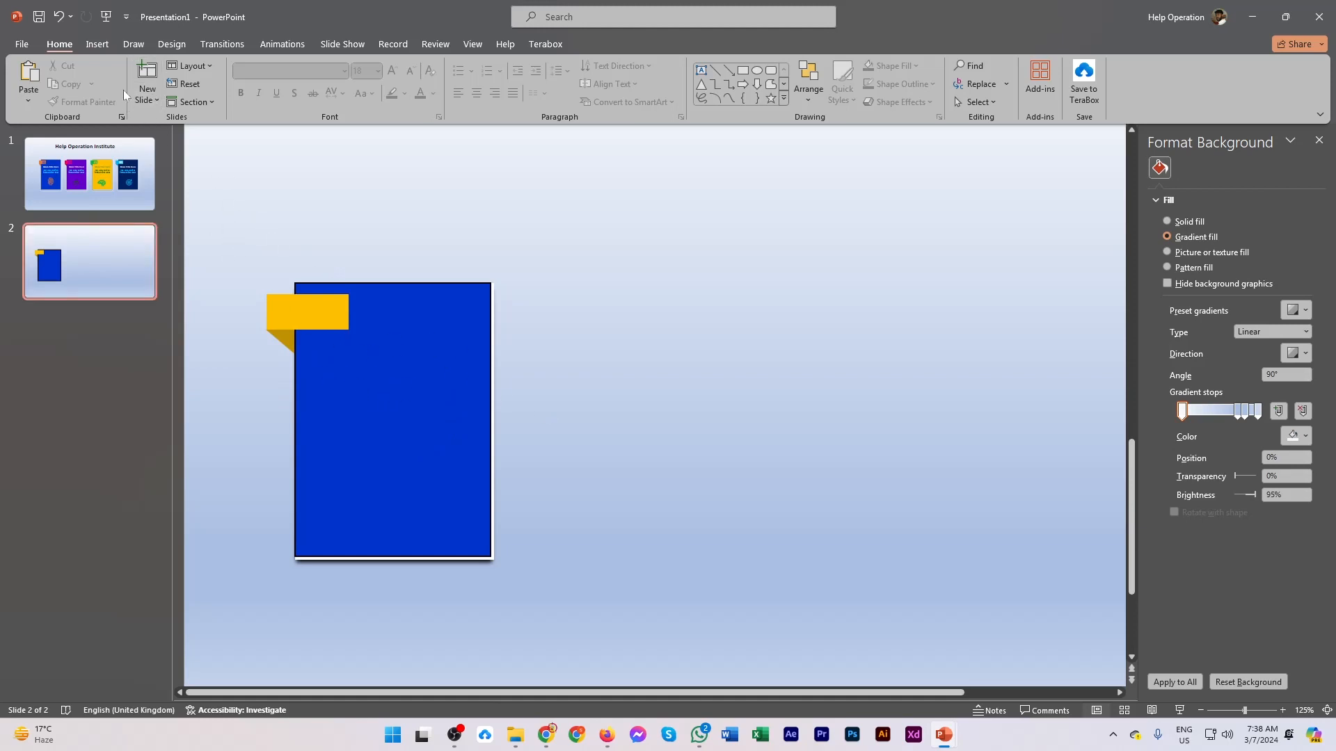
Insert a text box reading "01" just above the blue card.
{"action": "left_click", "coordinate": [104, 45]}
{"action": "left_click", "coordinate": [235, 80]}
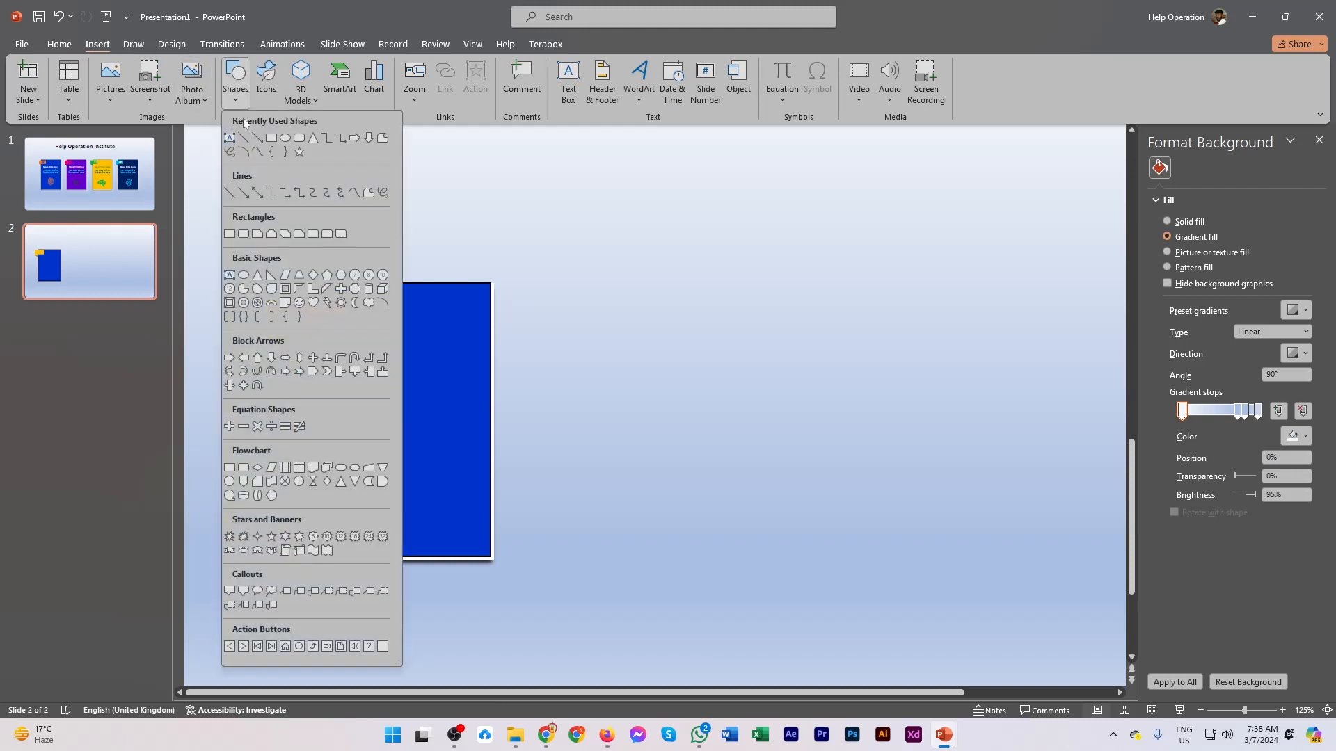
{"action": "left_click", "coordinate": [243, 138]}
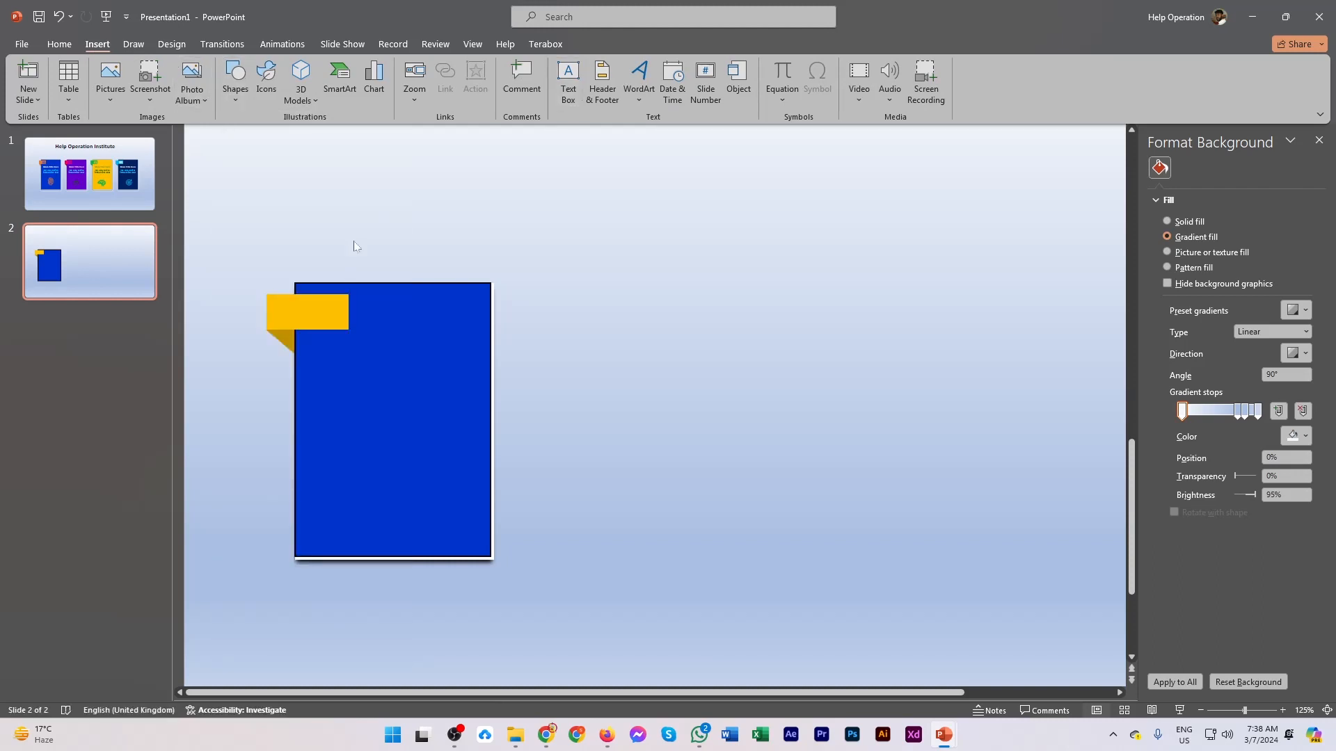
{"action": "left_click_drag", "start_coordinate": [356, 239], "coordinate": [357, 273]}
{"action": "type", "text": "01"}
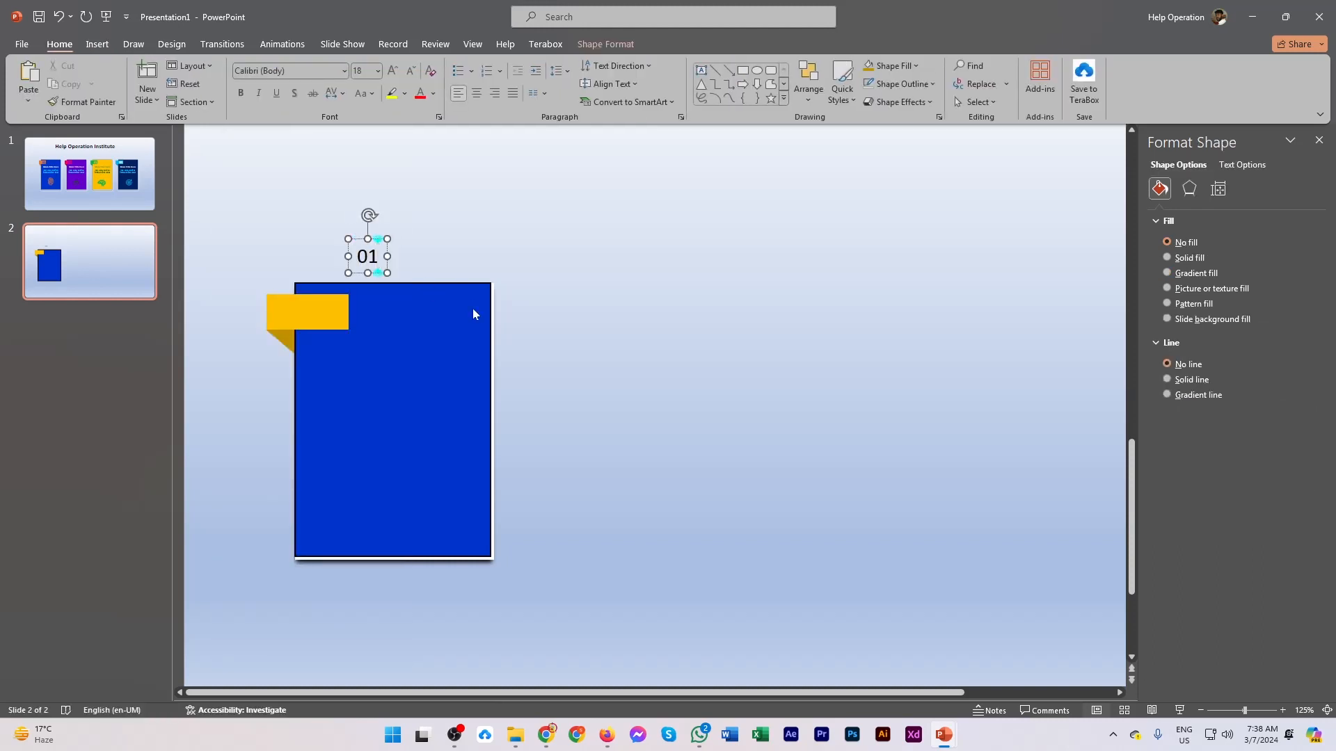
Make the "01" text bold and set its font to Berlin Sans FB Demi.
{"action": "left_click", "coordinate": [240, 92]}
{"action": "left_click", "coordinate": [358, 240]}
{"action": "left_click", "coordinate": [243, 93]}
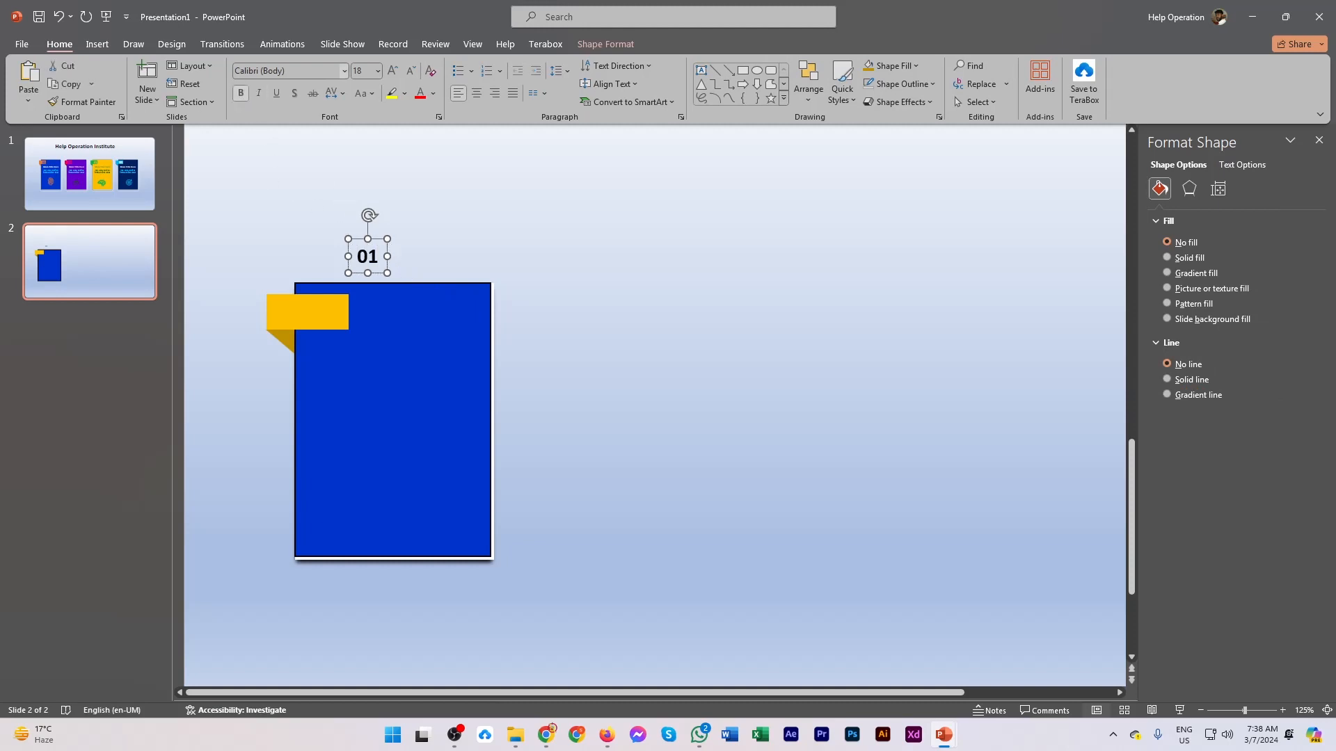
{"action": "left_click", "coordinate": [343, 71]}
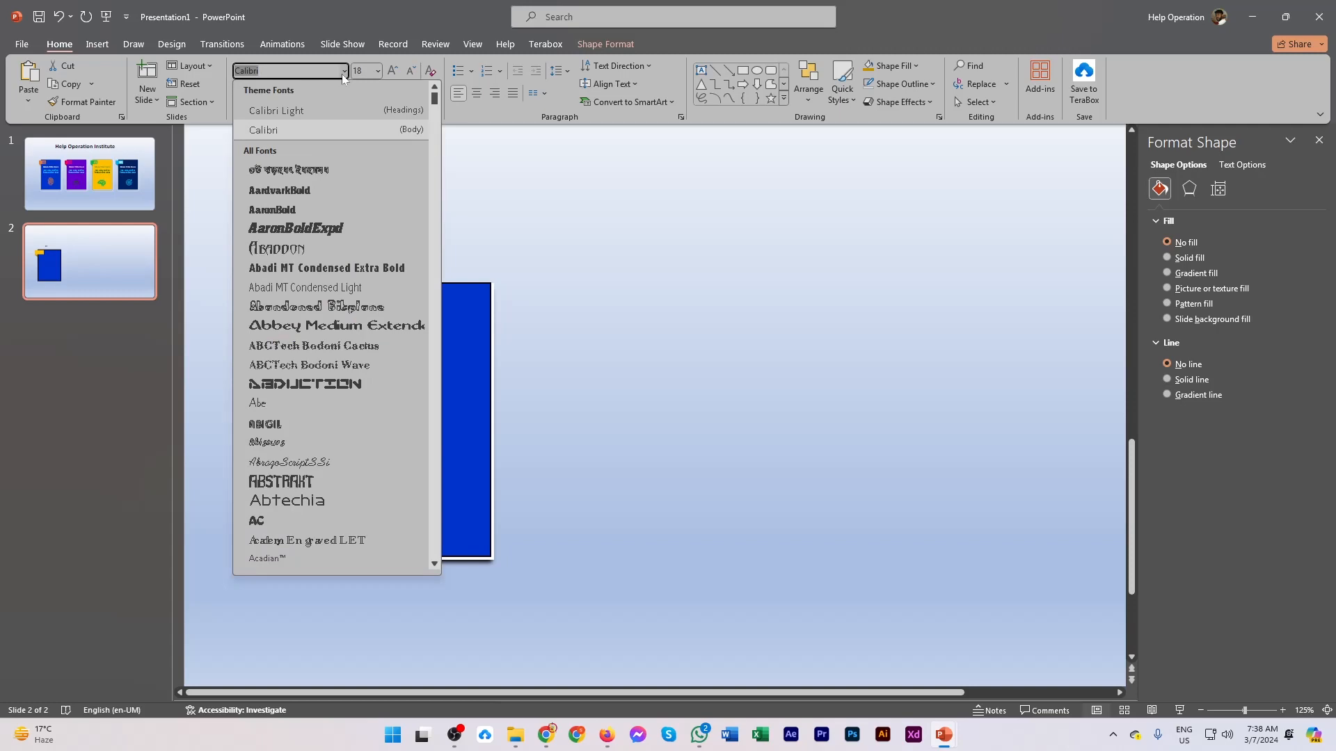
{"action": "left_click_drag", "start_coordinate": [435, 101], "coordinate": [450, 207]}
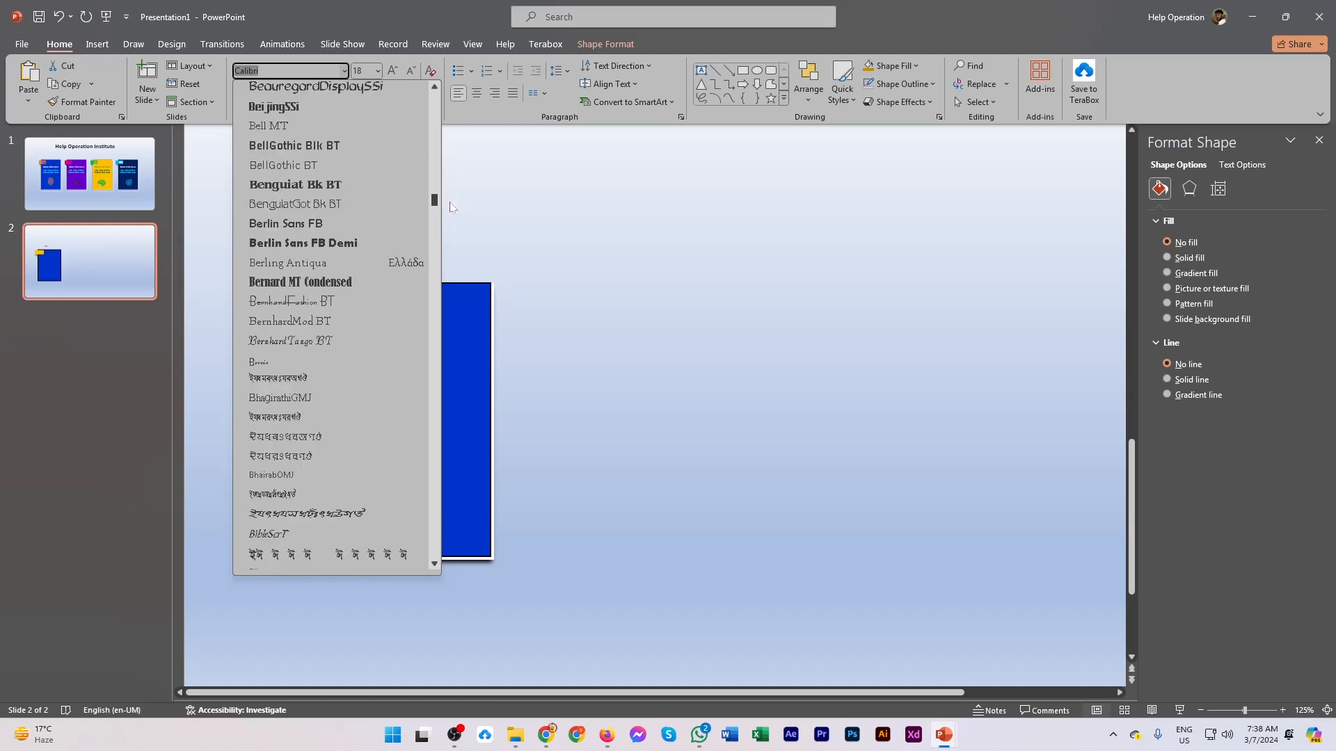
{"action": "left_click", "coordinate": [400, 242]}
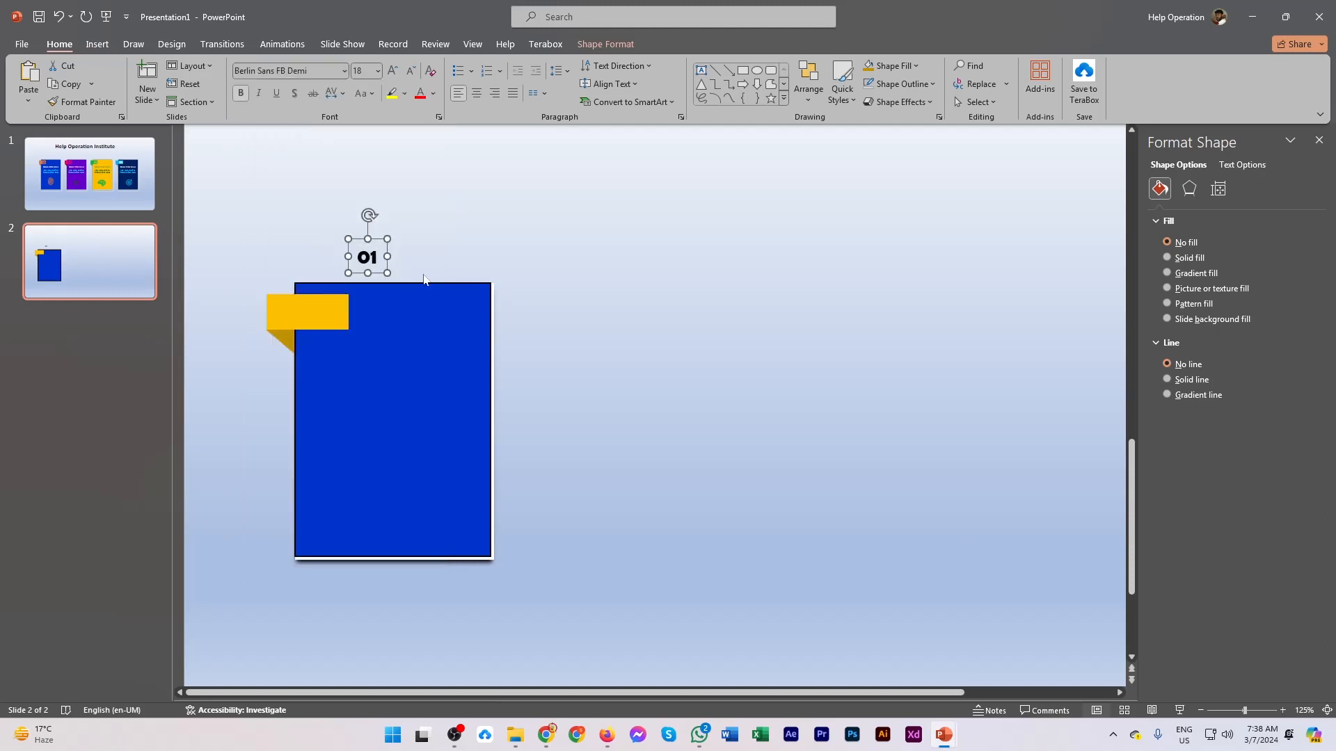
Place the "01" on the right part of the golden tab at 28 pt in the standard blue colour.
{"action": "left_click_drag", "start_coordinate": [384, 265], "coordinate": [339, 319]}
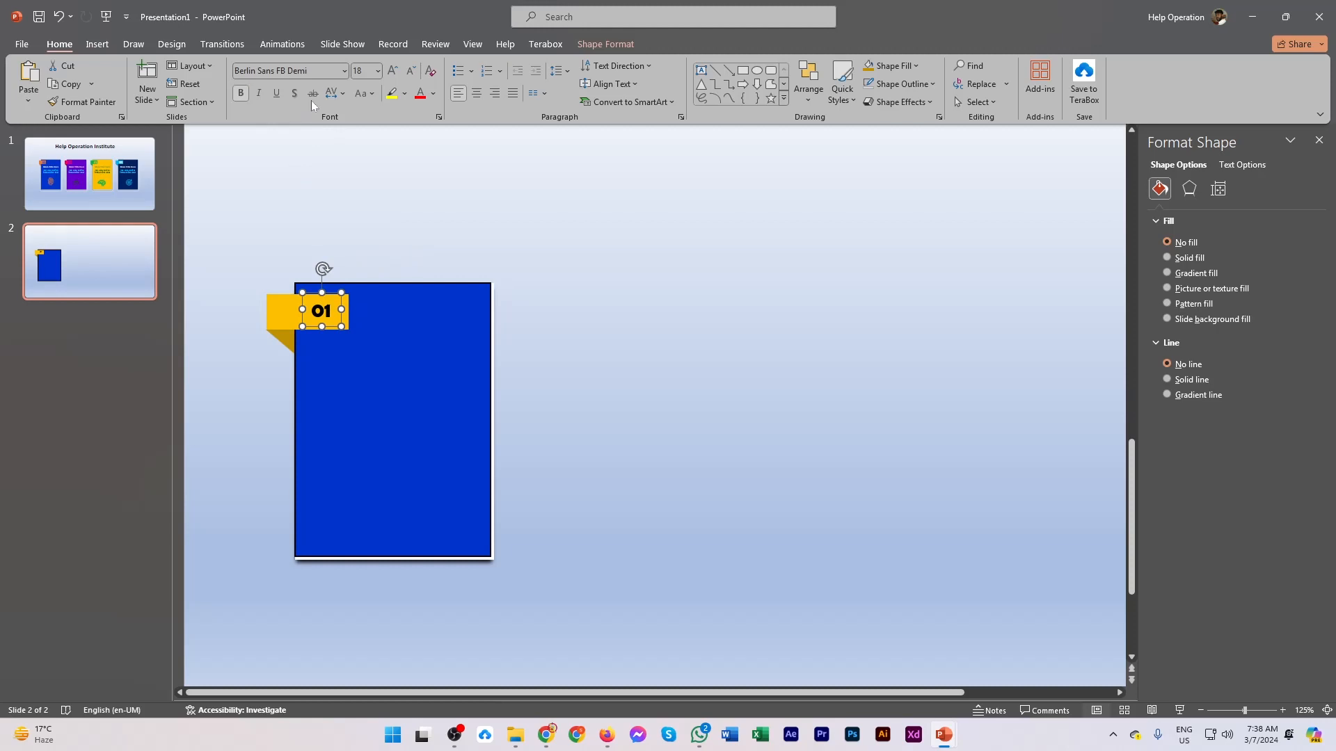
{"action": "left_click", "coordinate": [393, 70]}
{"action": "left_click", "coordinate": [392, 70]}
{"action": "left_click", "coordinate": [392, 71]}
{"action": "left_click_drag", "start_coordinate": [351, 306], "coordinate": [348, 294]}
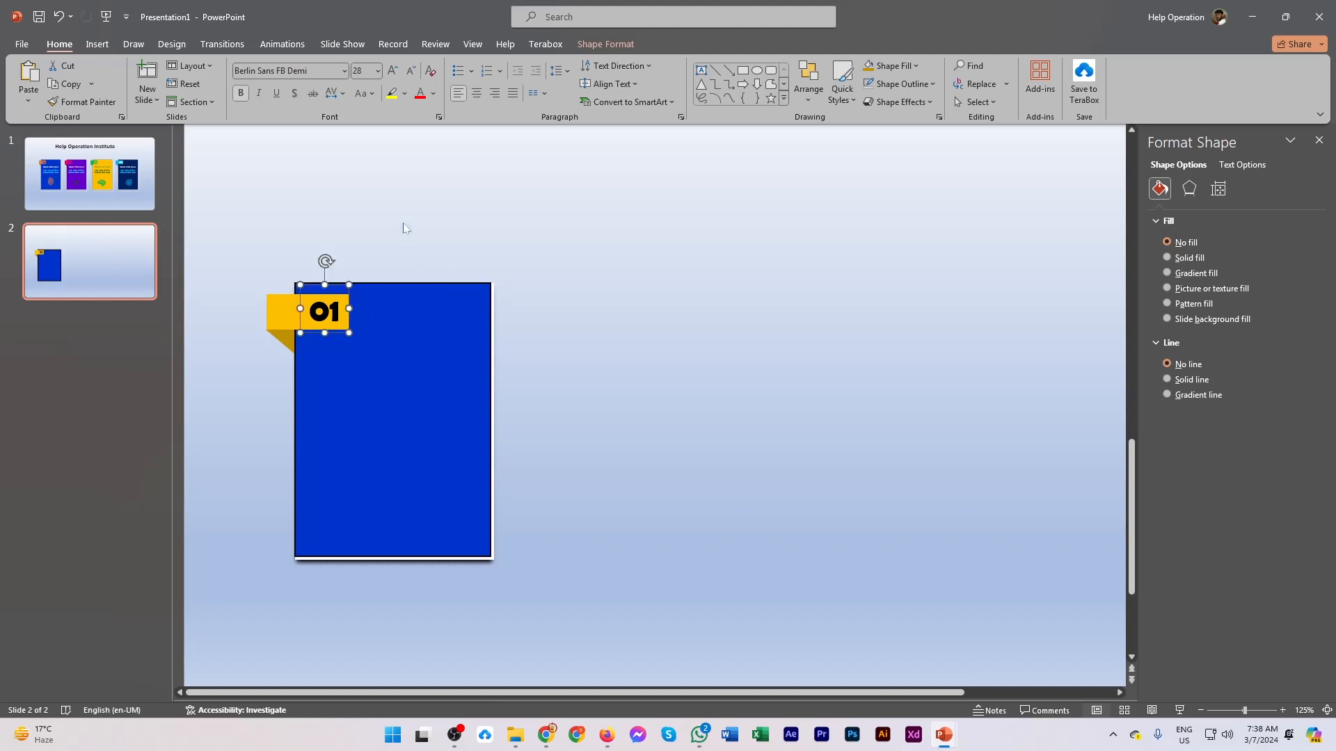
{"action": "left_click", "coordinate": [432, 93]}
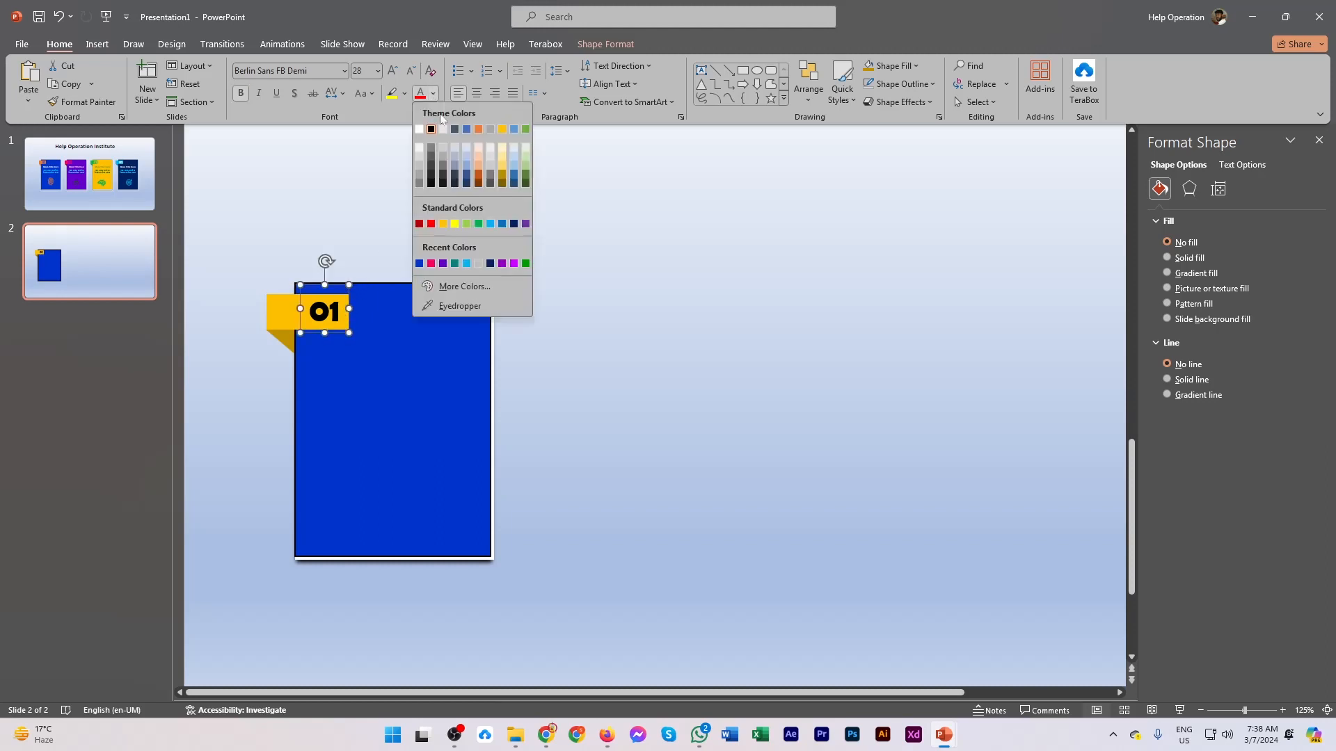
{"action": "left_click", "coordinate": [500, 225]}
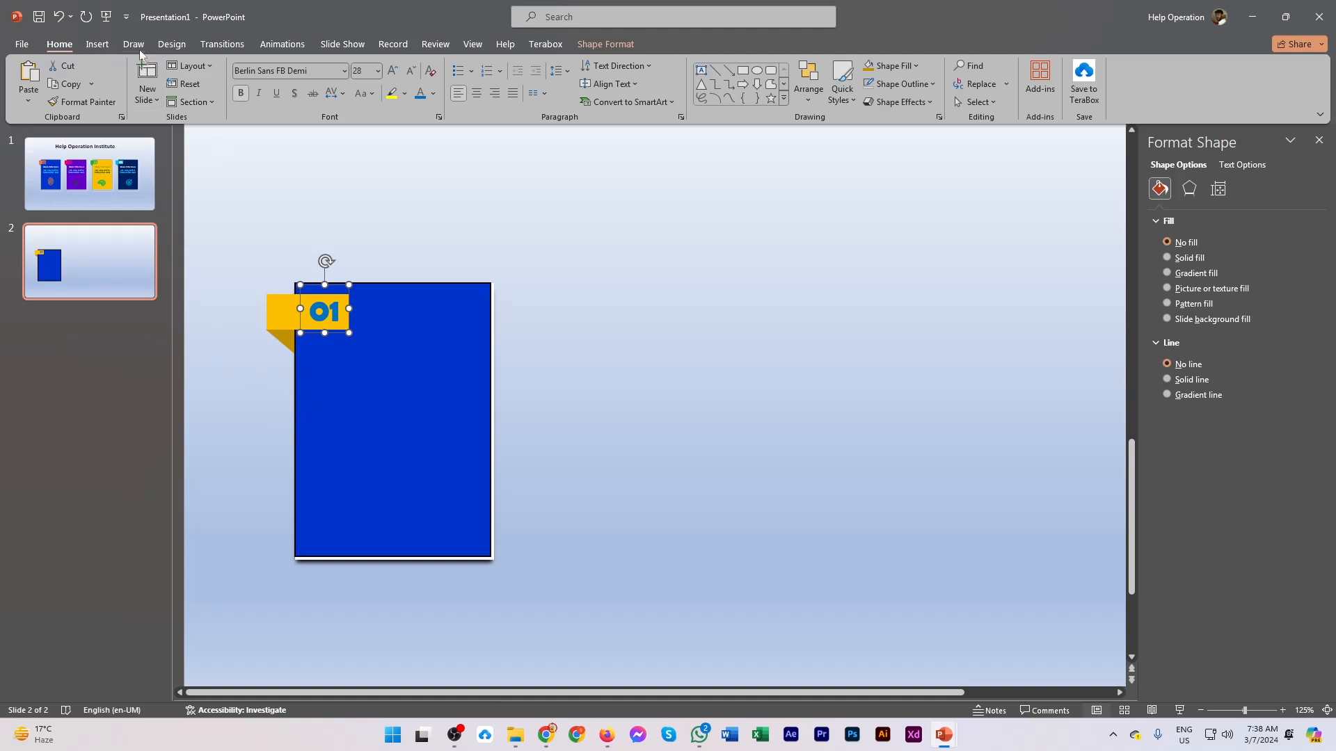
Insert an empty text box on the slide background beside the blue card's upper-right corner.
{"action": "left_click", "coordinate": [97, 46]}
{"action": "left_click", "coordinate": [235, 82]}
{"action": "left_click", "coordinate": [237, 139]}
{"action": "left_click_drag", "start_coordinate": [527, 256], "coordinate": [527, 290]}
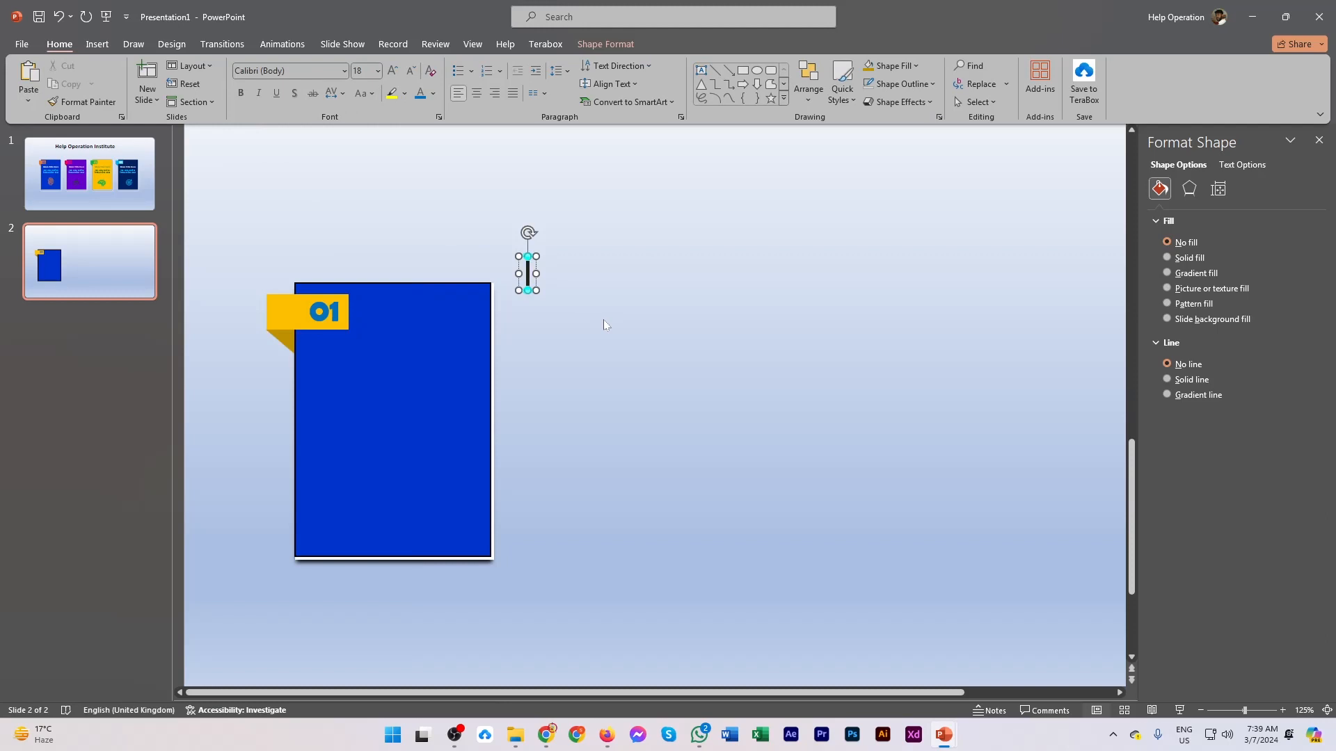
{"action": "type", "text": "H"}
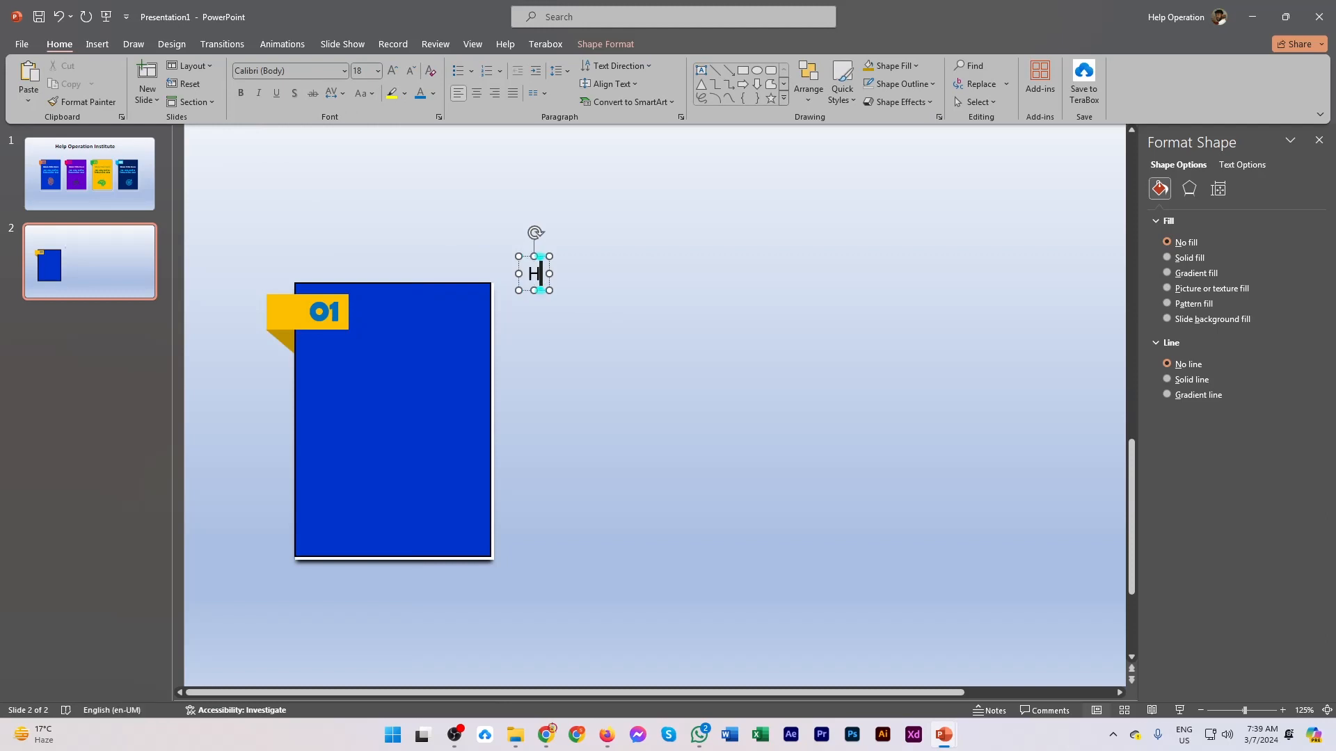
{"action": "type", "text": "edda"}
{"action": "key", "text": "BackSpace"}
{"action": "type", "text": "dda"}
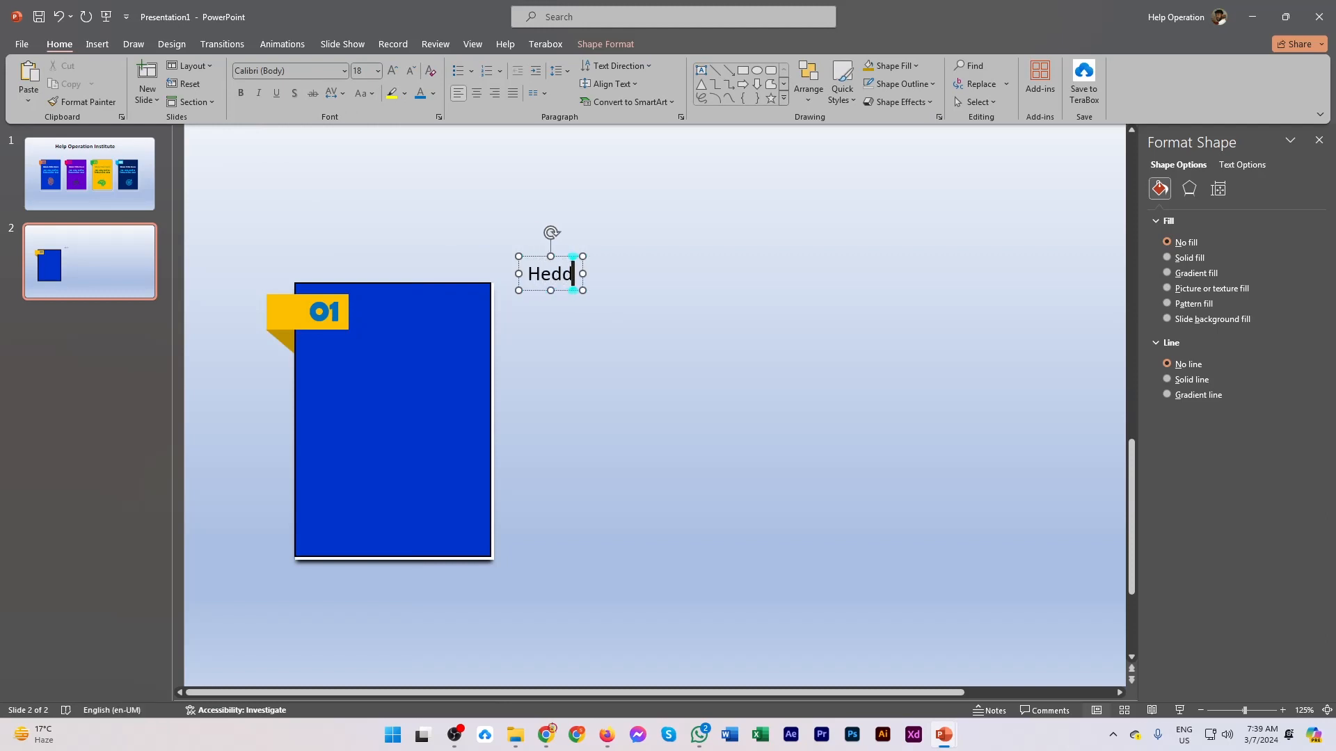
{"action": "key", "text": "BackSpace"}
{"action": "key", "text": "BackSpace"}
{"action": "key", "text": "BackSpace"}
{"action": "key", "text": "BackSpace"}
{"action": "key", "text": "BackSpace"}
Enter "Main Text" in the new text box, with both words capitalised.
{"action": "type", "text": "M"}
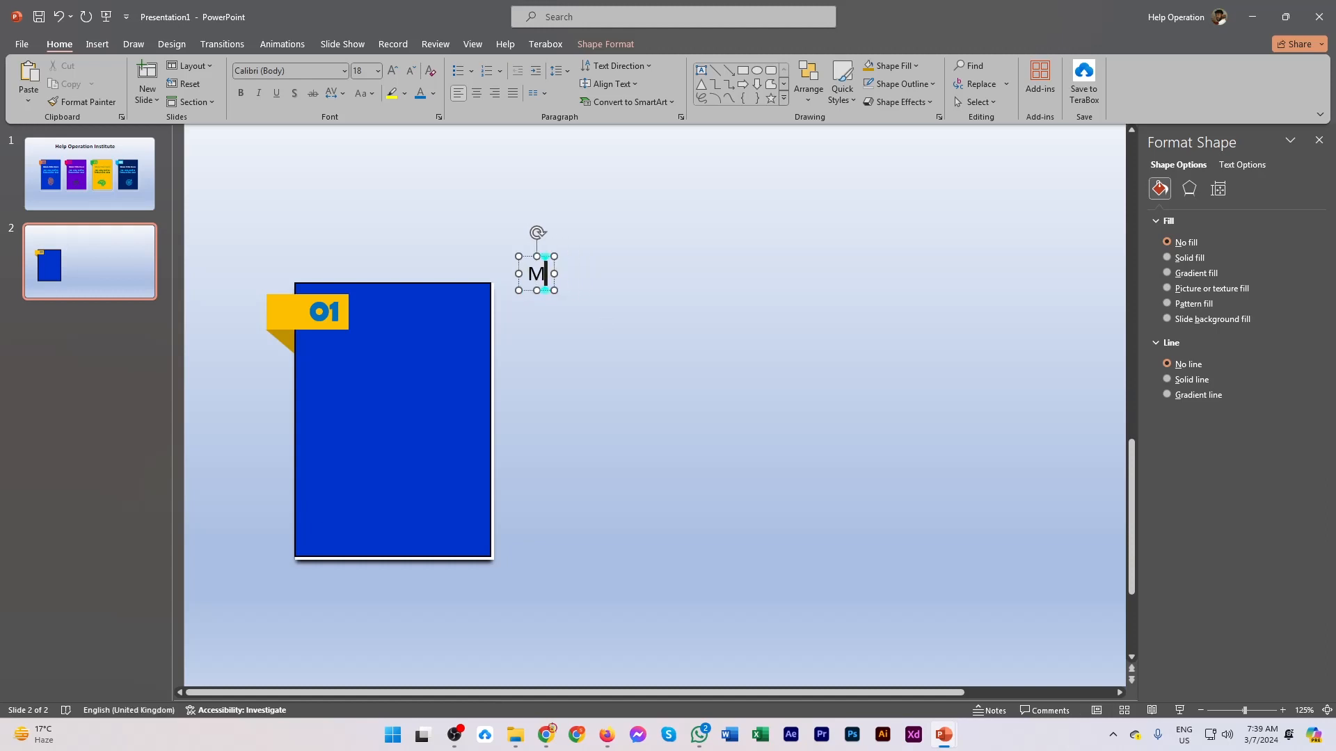
{"action": "type", "text": "ain text"}
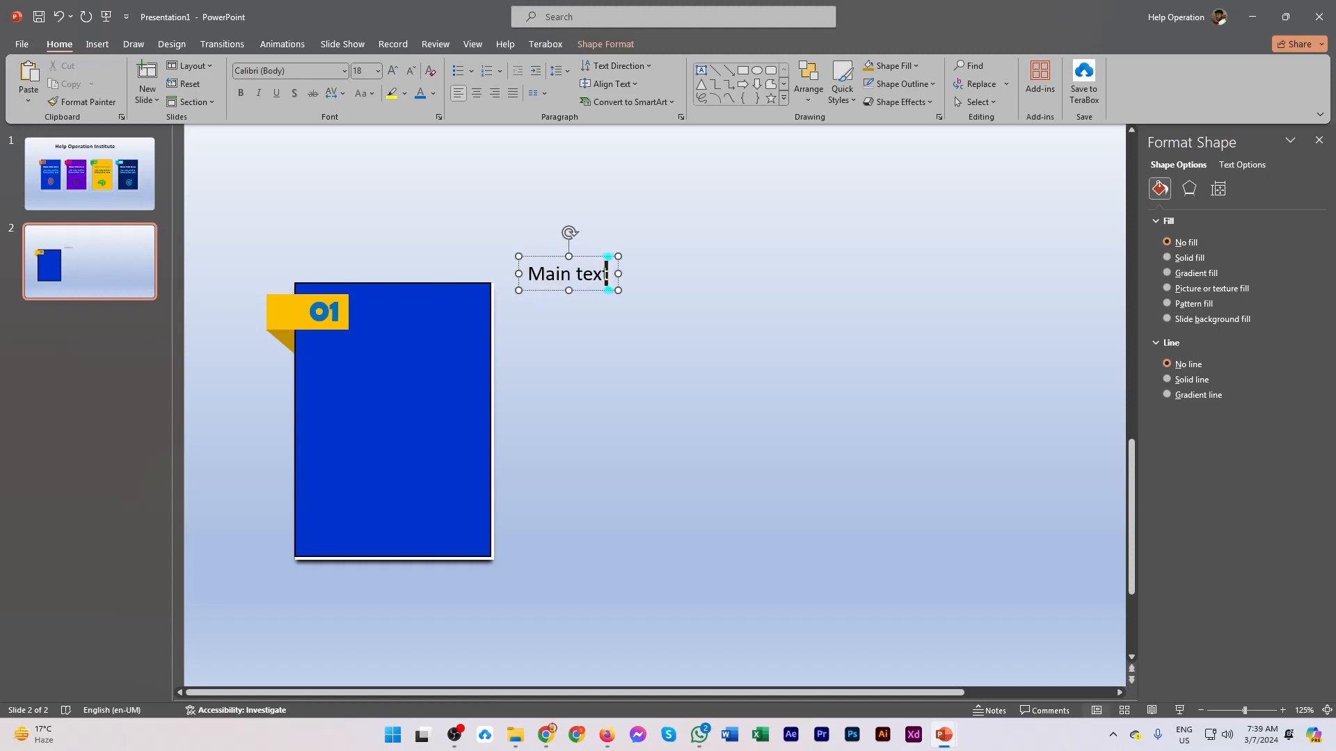
{"action": "key", "text": "Left"}
{"action": "key", "text": "Left"}
{"action": "key", "text": "Left"}
{"action": "key", "text": "BackSpace"}
{"action": "type", "text": "T"}
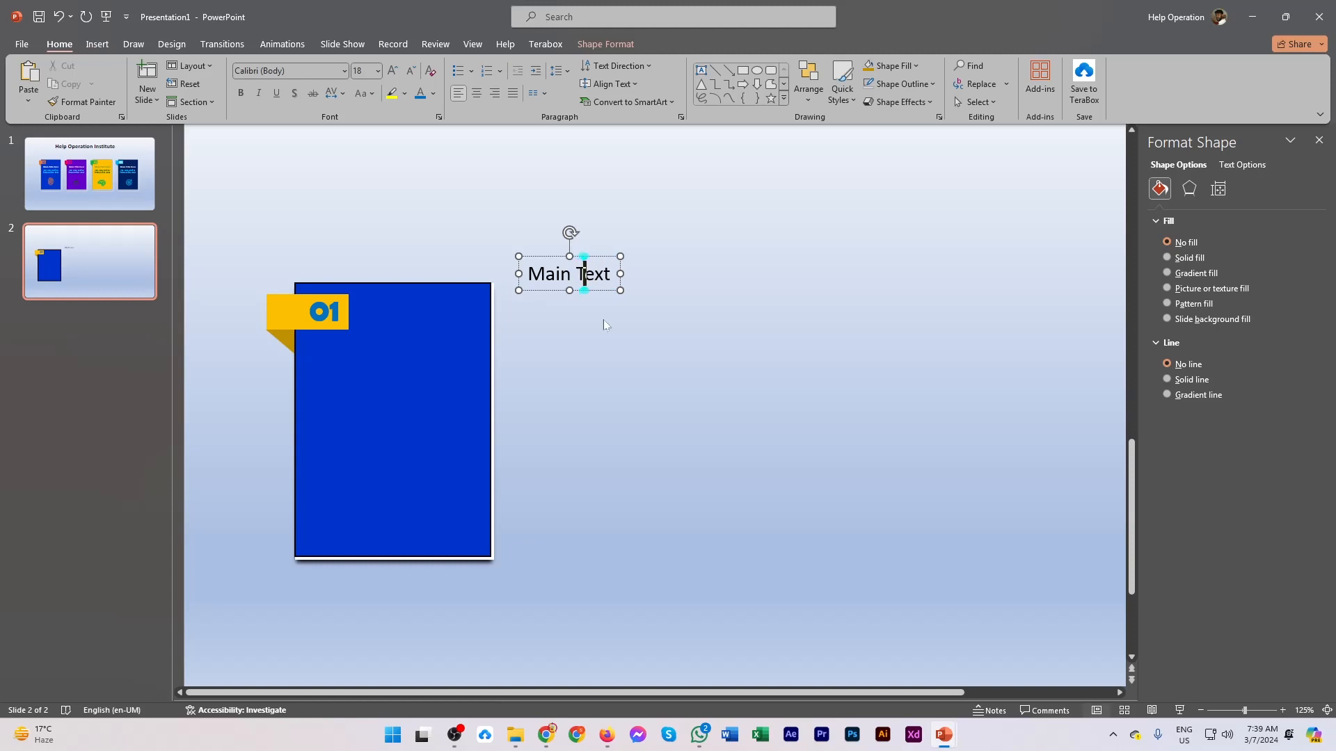
Move the "Main Text" box onto the blue card below the golden tab and extend its wording to "Main Text Here".
{"action": "left_click", "coordinate": [597, 289]}
{"action": "left_click_drag", "start_coordinate": [597, 289], "coordinate": [402, 376]}
{"action": "key", "text": "ctrl+z"}
{"action": "type", "text": "He"}
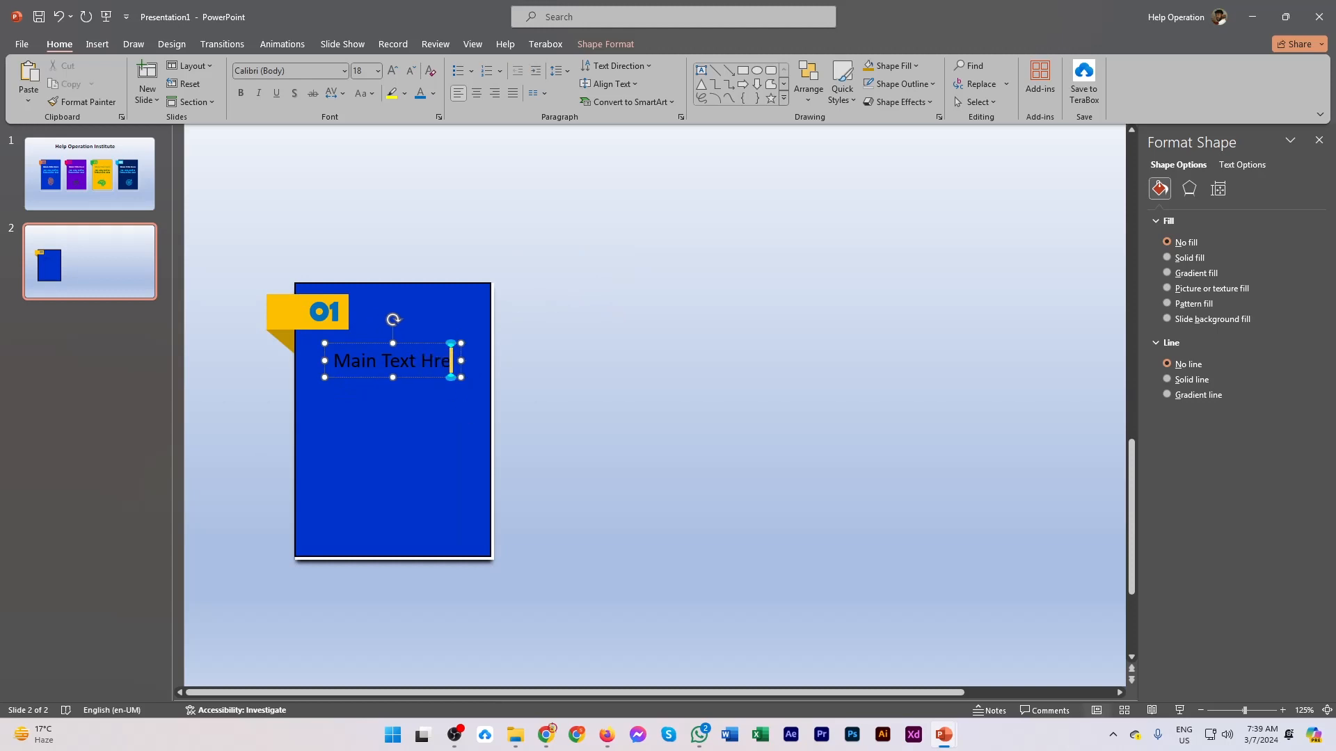
{"action": "type", "text": "re"}
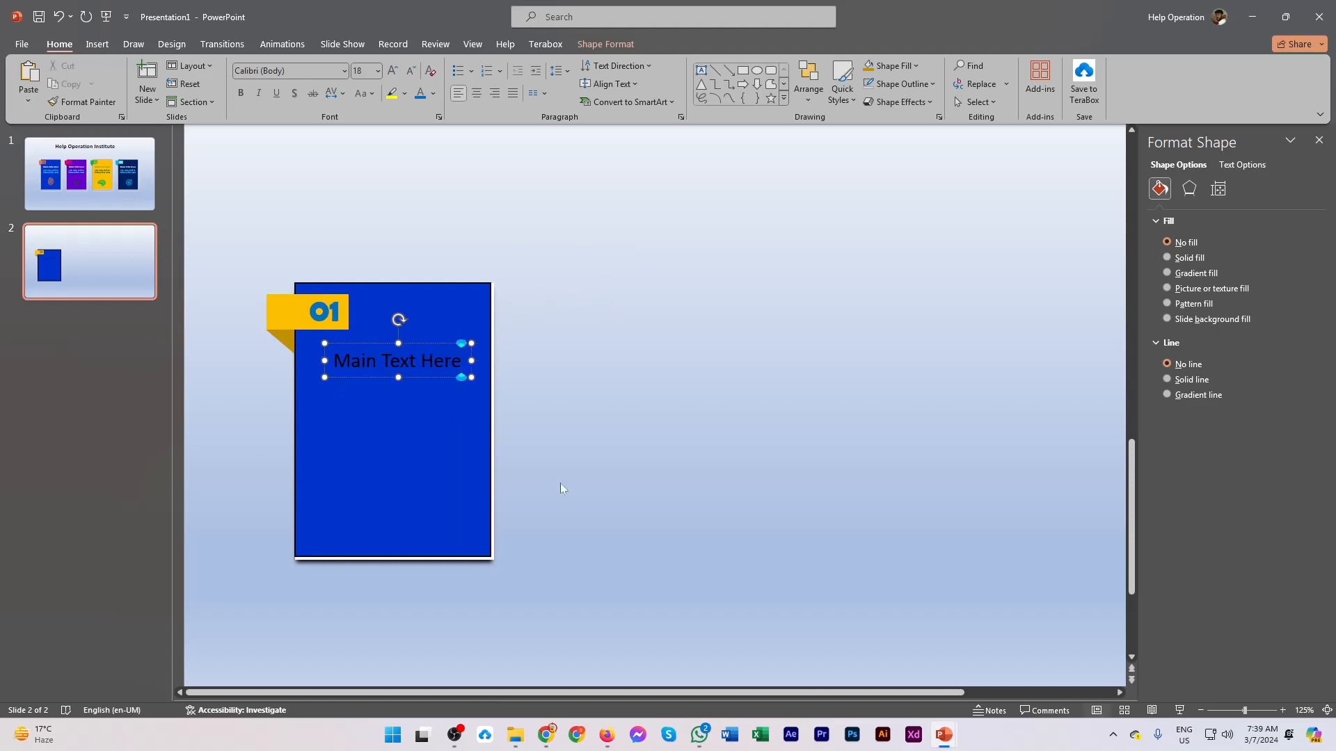
{"action": "key", "text": "Escape"}
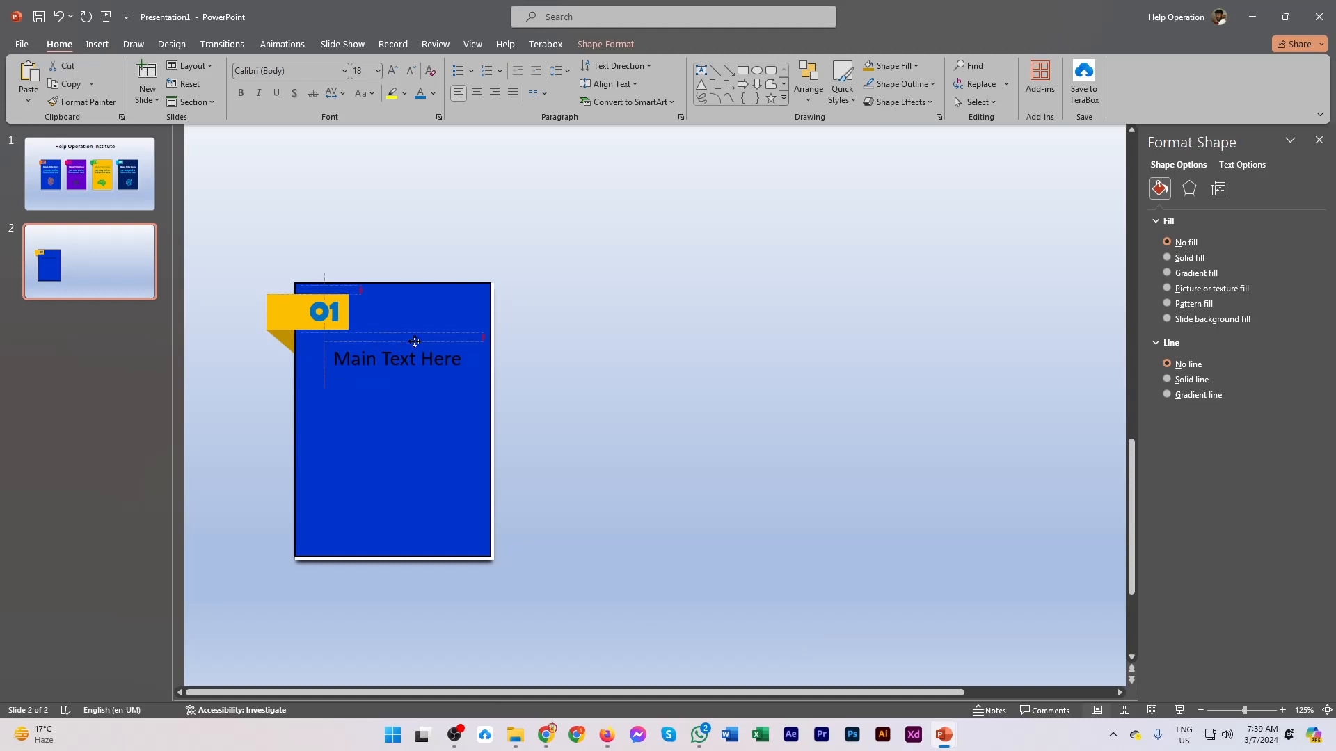
Make the "Main Text Here" heading bold, 20 pt and white, and shift it slightly to centre it on the card.
{"action": "left_click", "coordinate": [244, 97]}
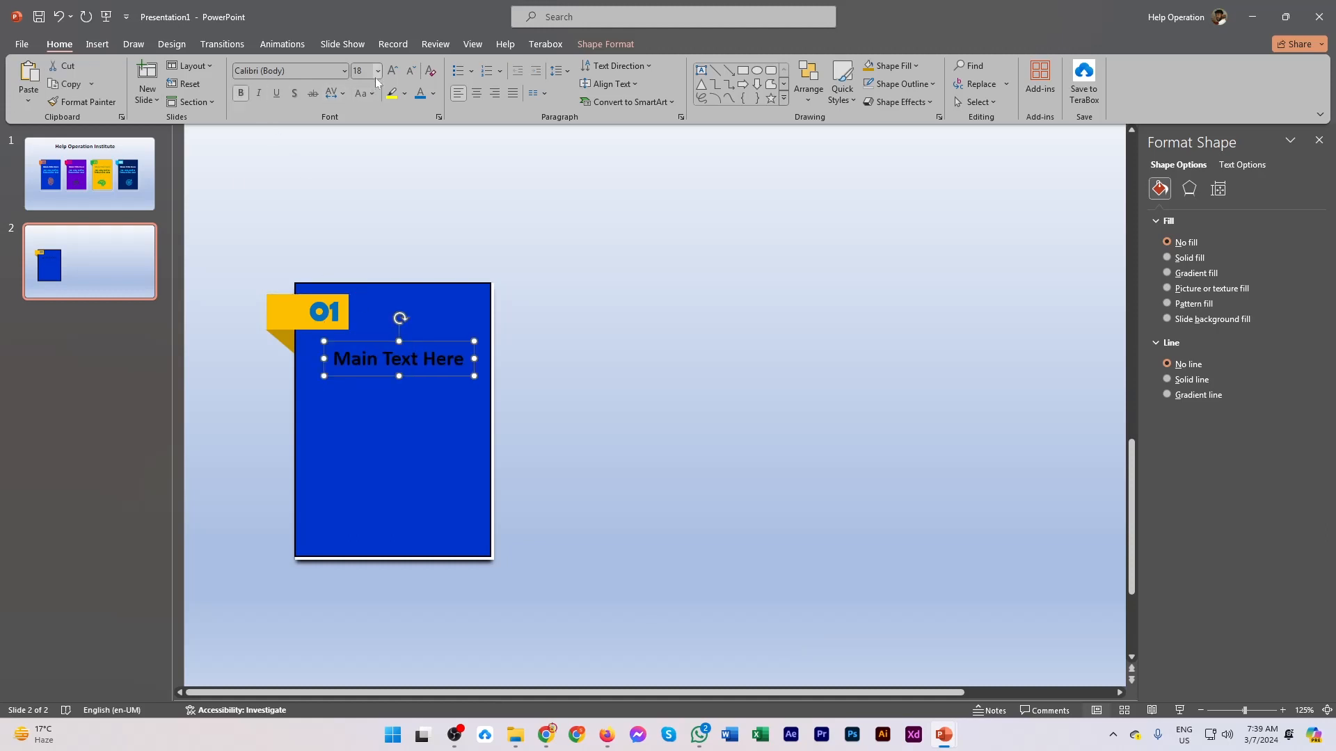
{"action": "left_click", "coordinate": [392, 73]}
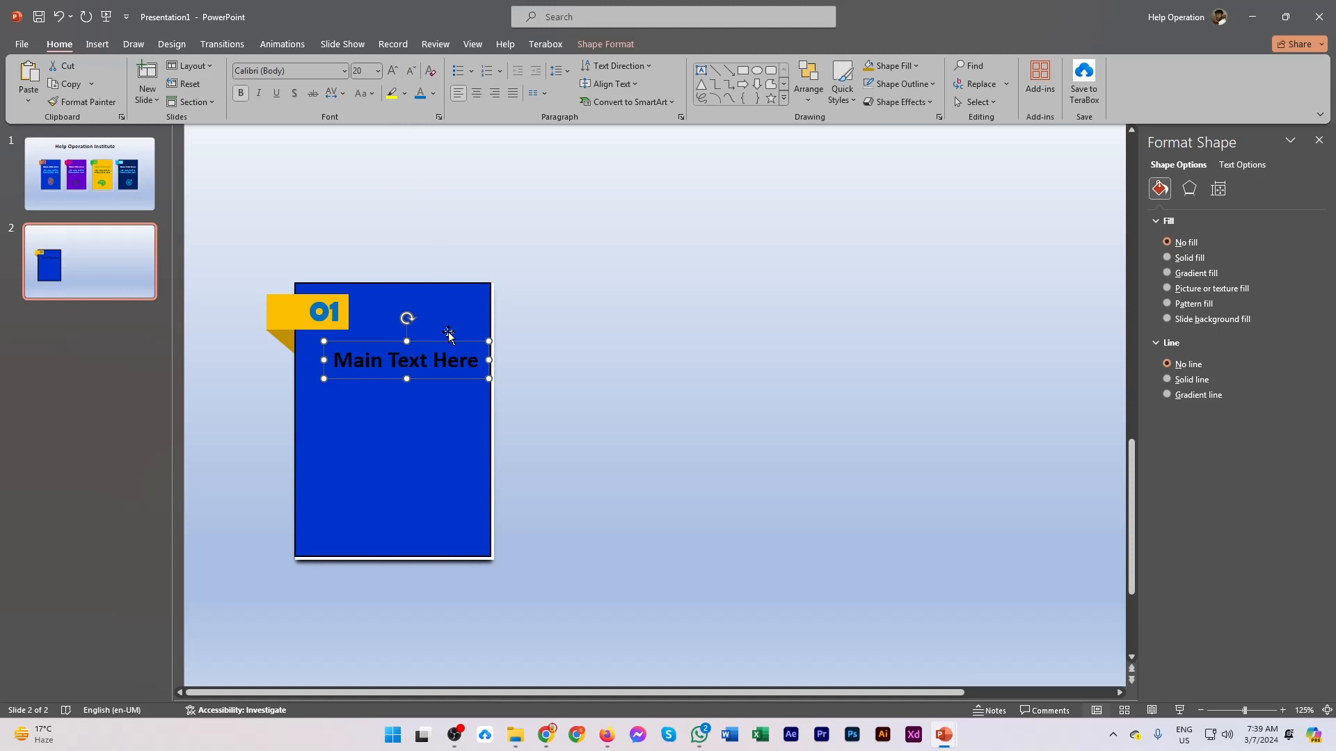
{"action": "left_click_drag", "start_coordinate": [446, 341], "coordinate": [432, 338]}
{"action": "left_click", "coordinate": [433, 95]}
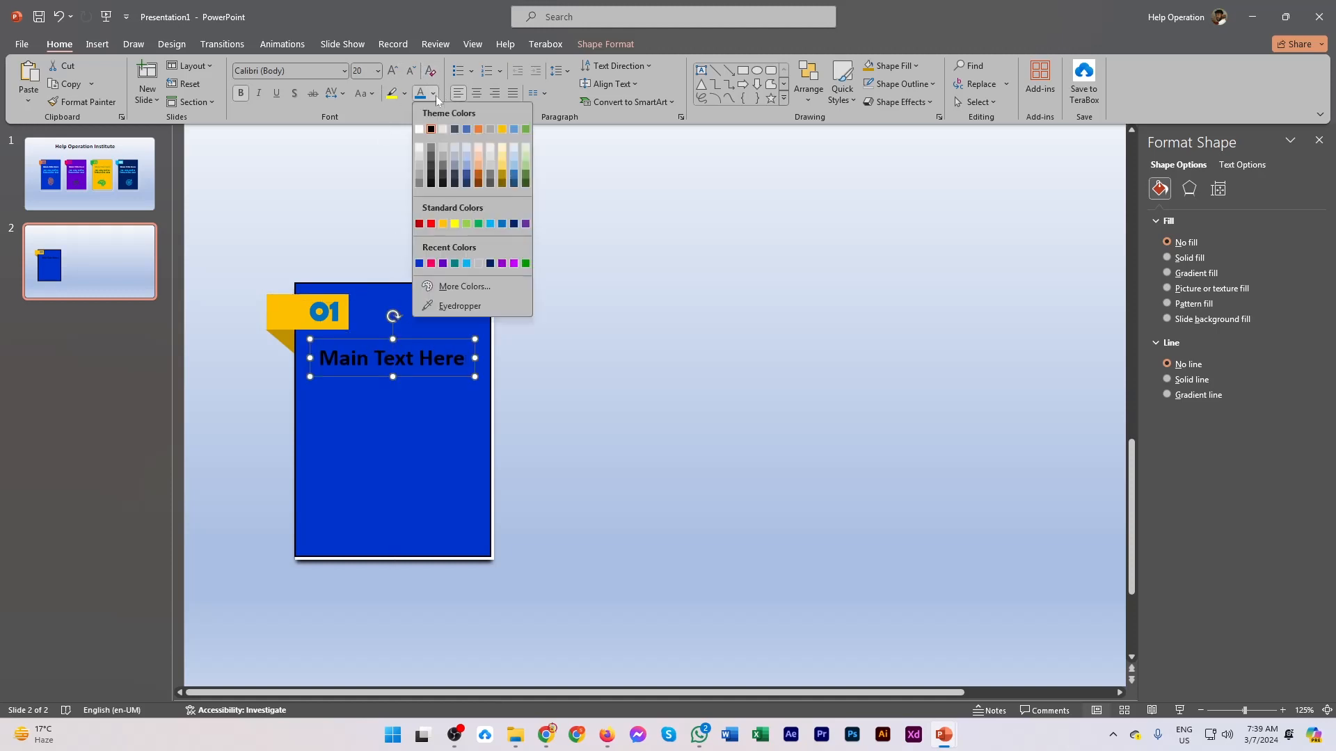
{"action": "left_click", "coordinate": [418, 130]}
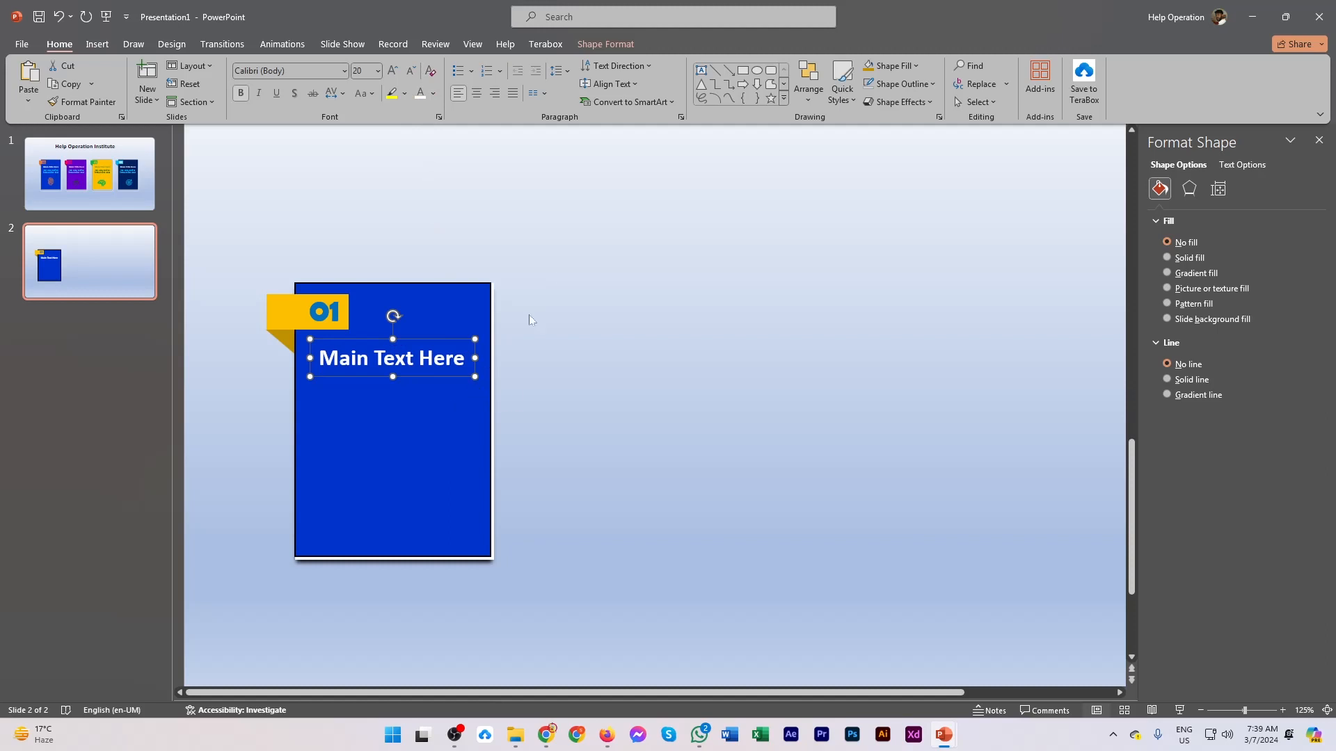
Duplicate the heading lower on the card, and paste onto the slide the selected Microsoft PowerPoint description copied from the Google results in Chrome.
{"action": "left_click_drag", "start_coordinate": [446, 384], "coordinate": [448, 440]}
{"action": "left_click", "coordinate": [546, 734]}
{"action": "right_click", "coordinate": [336, 295]}
{"action": "left_click", "coordinate": [379, 308]}
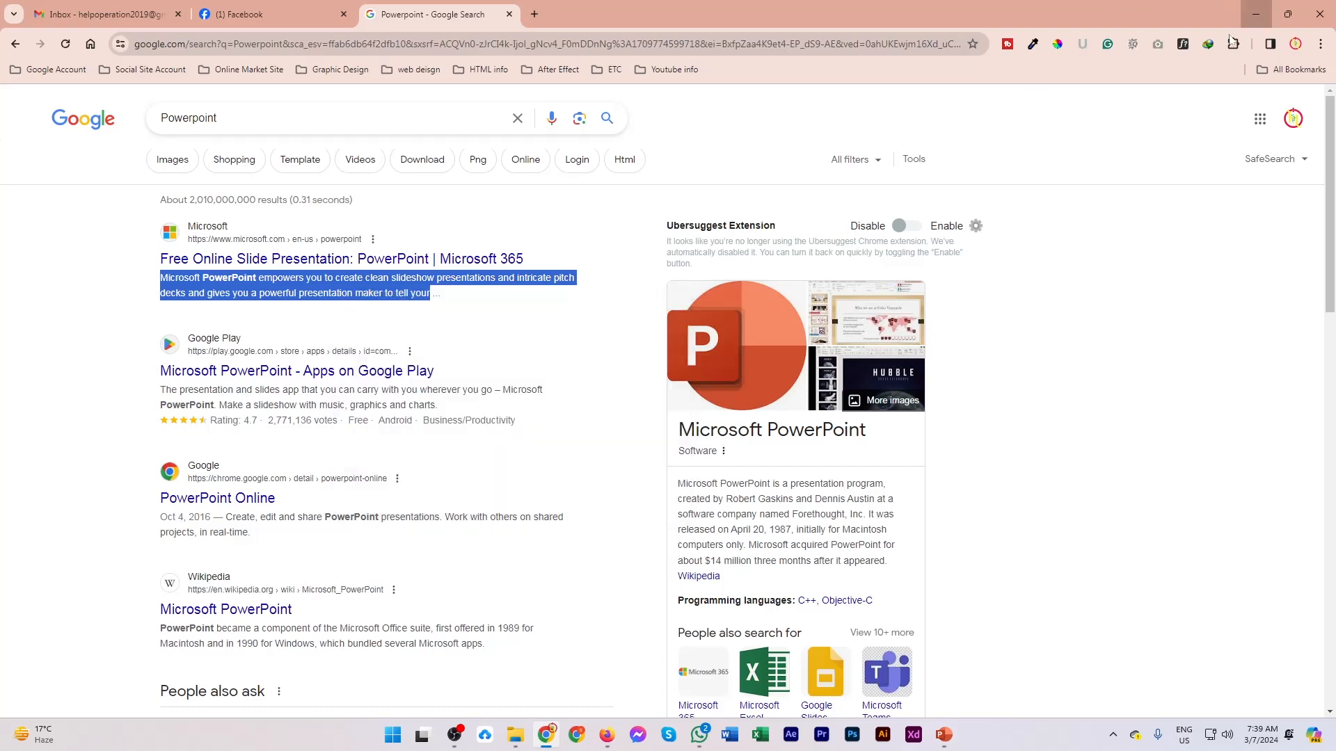
{"action": "key", "text": "alt+Tab"}
{"action": "left_click", "coordinate": [608, 497]}
{"action": "key", "text": "ctrl+v"}
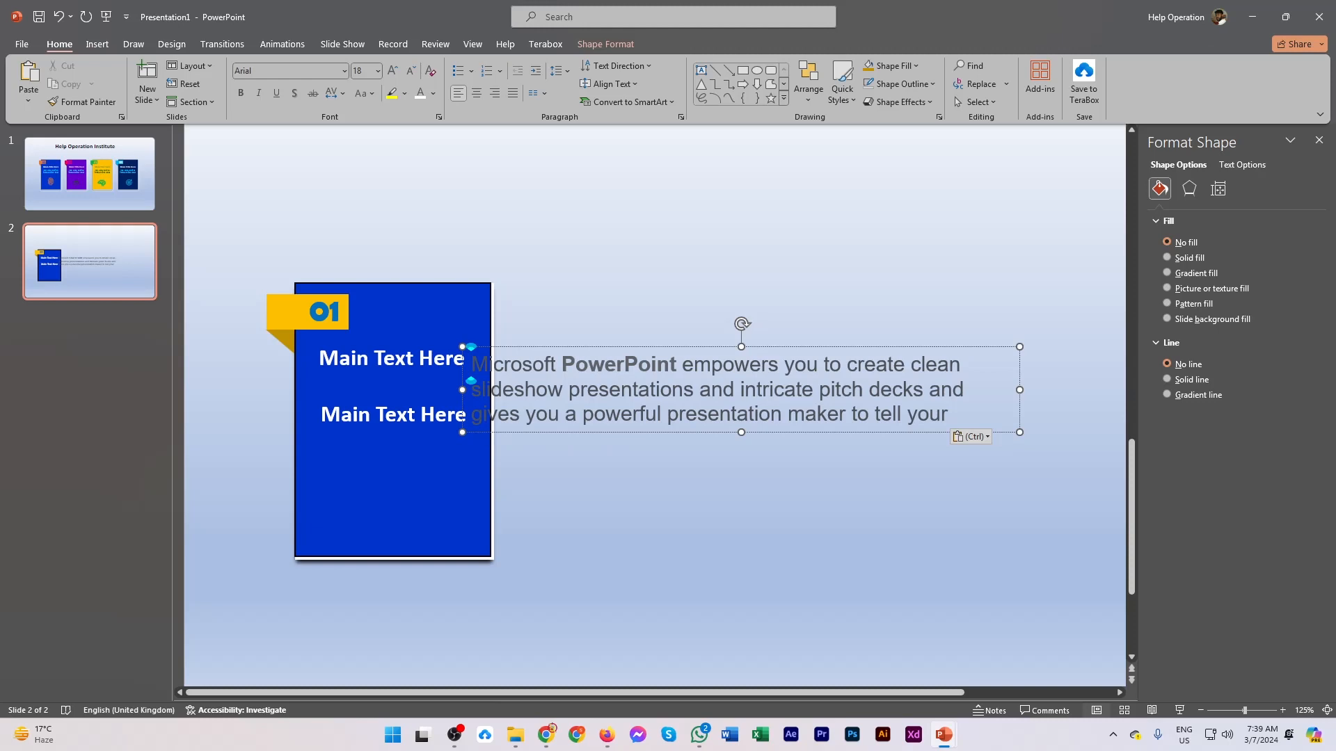
Delete the duplicate "Main Text Here" heading from the middle of the blue card.
{"action": "left_click", "coordinate": [384, 415]}
{"action": "left_click", "coordinate": [405, 432]}
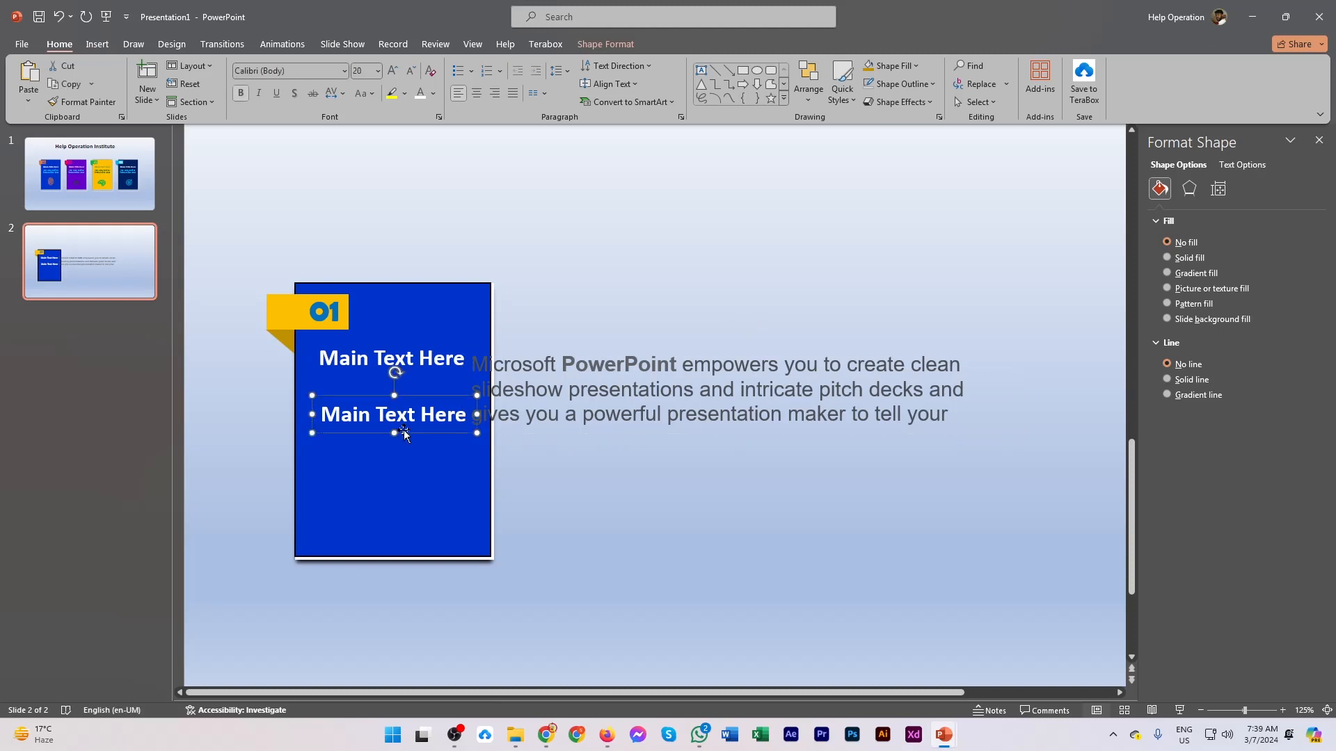
{"action": "key", "text": "Delete"}
Narrow the pasted description's text box and set its font size to 12 pt.
{"action": "left_click", "coordinate": [547, 414]}
{"action": "left_click_drag", "start_coordinate": [1017, 389], "coordinate": [704, 389]}
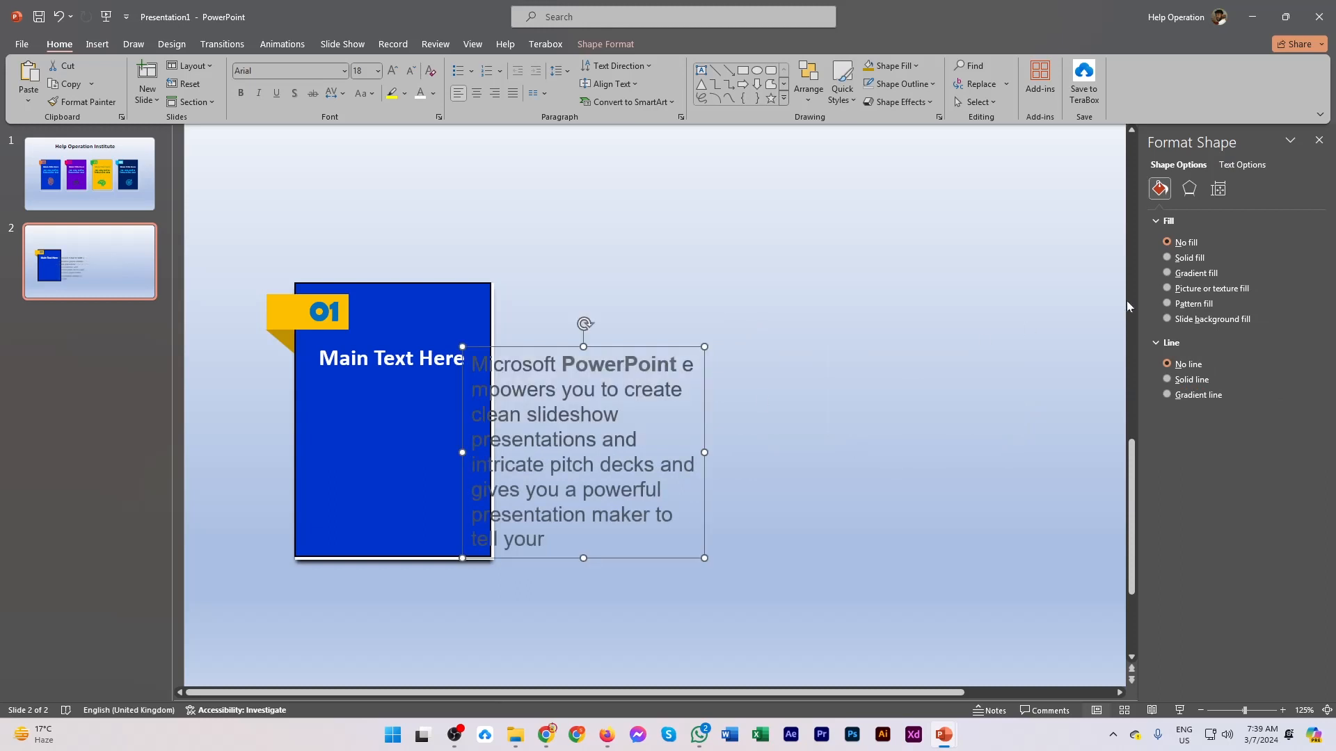
{"action": "left_click", "coordinate": [362, 71]}
{"action": "type", "text": "12"}
{"action": "key", "text": "Return"}
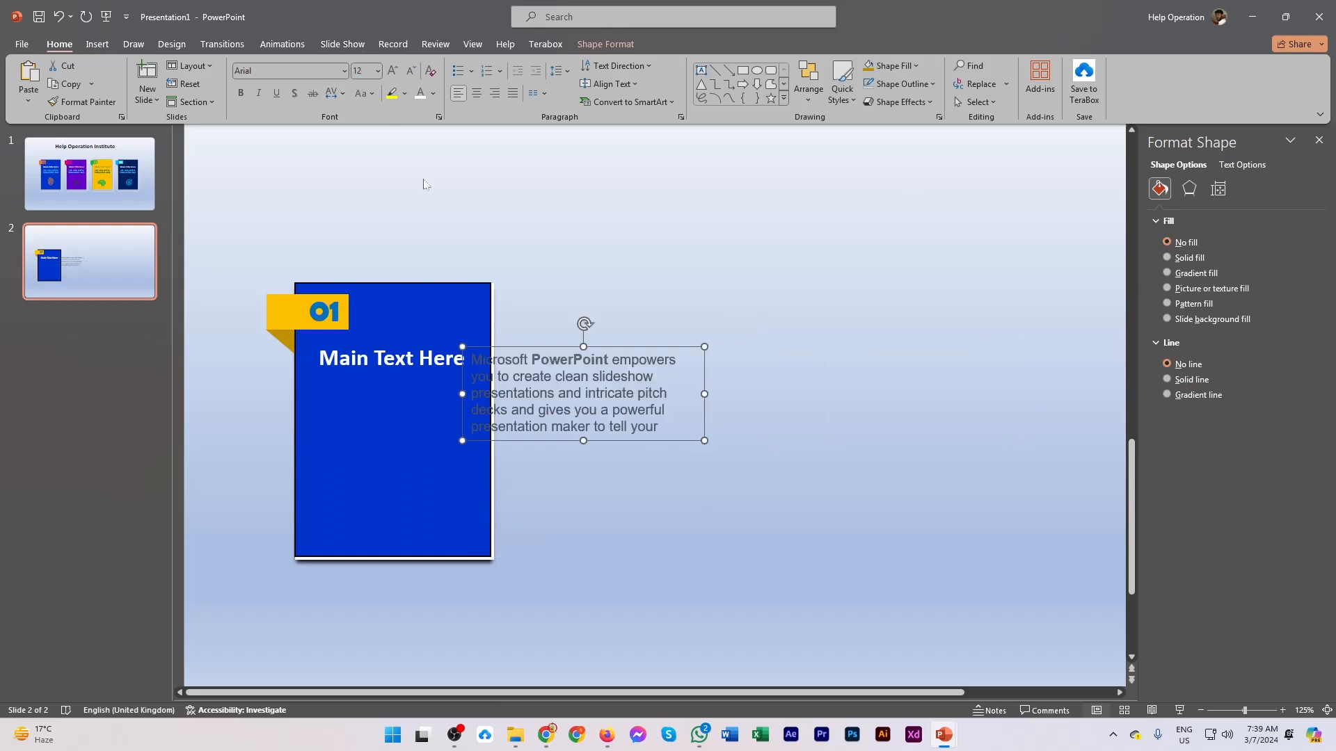
Place the description beneath the heading on the blue card and narrow its text box to fit within the card's width.
{"action": "left_click_drag", "start_coordinate": [705, 391], "coordinate": [677, 394]}
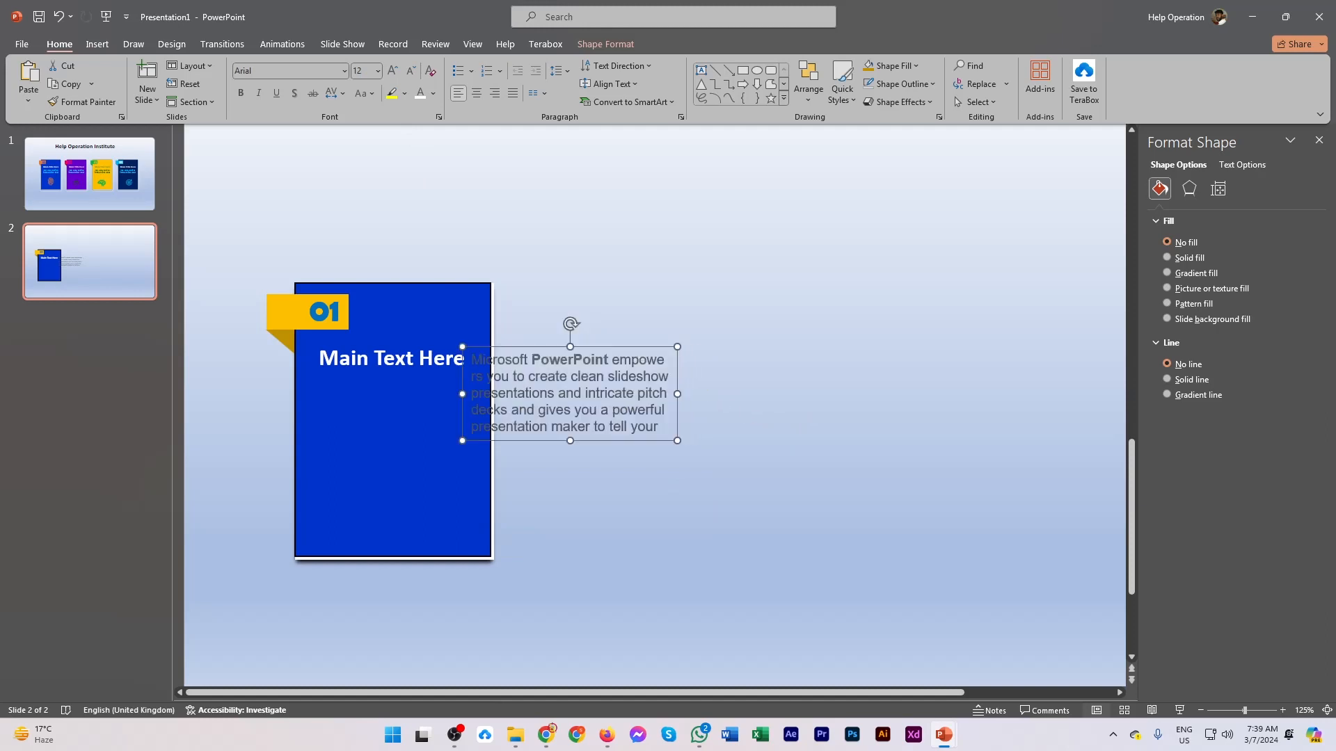
{"action": "left_click_drag", "start_coordinate": [631, 443], "coordinate": [461, 474]}
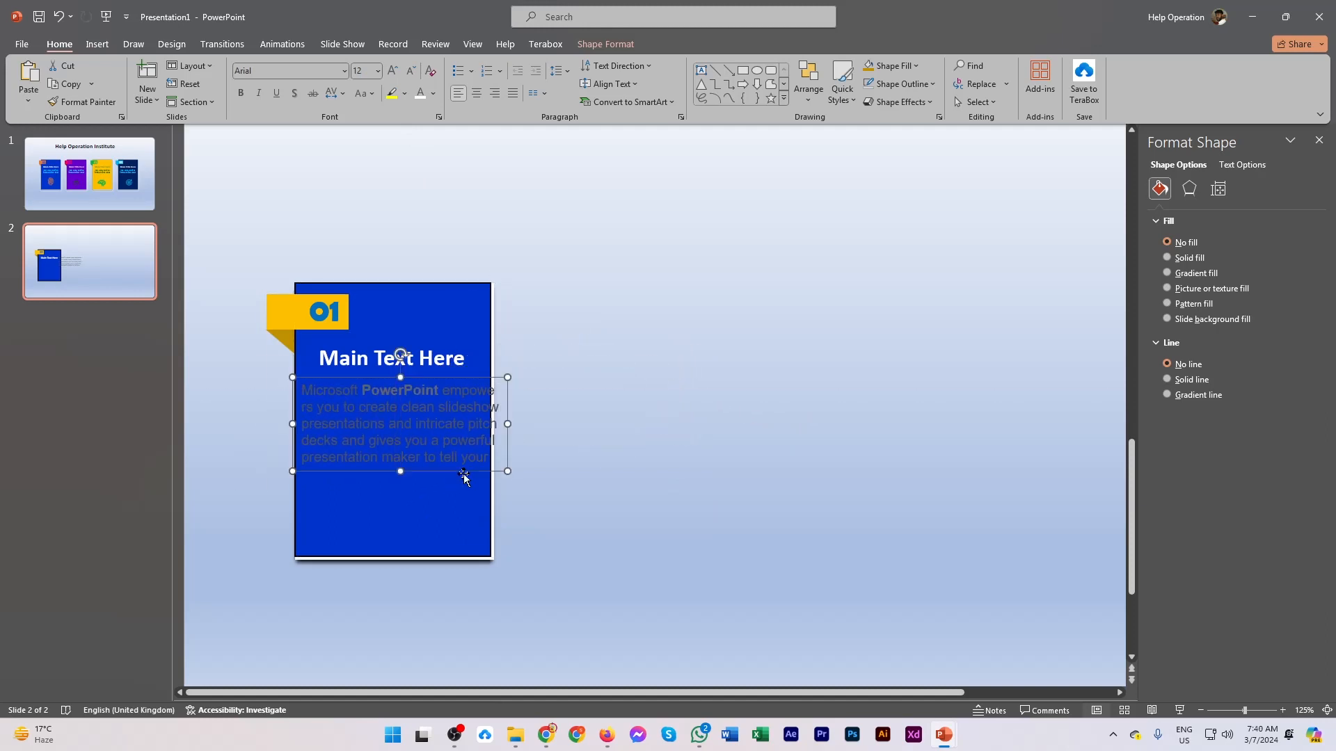
{"action": "left_click_drag", "start_coordinate": [508, 424], "coordinate": [480, 451]}
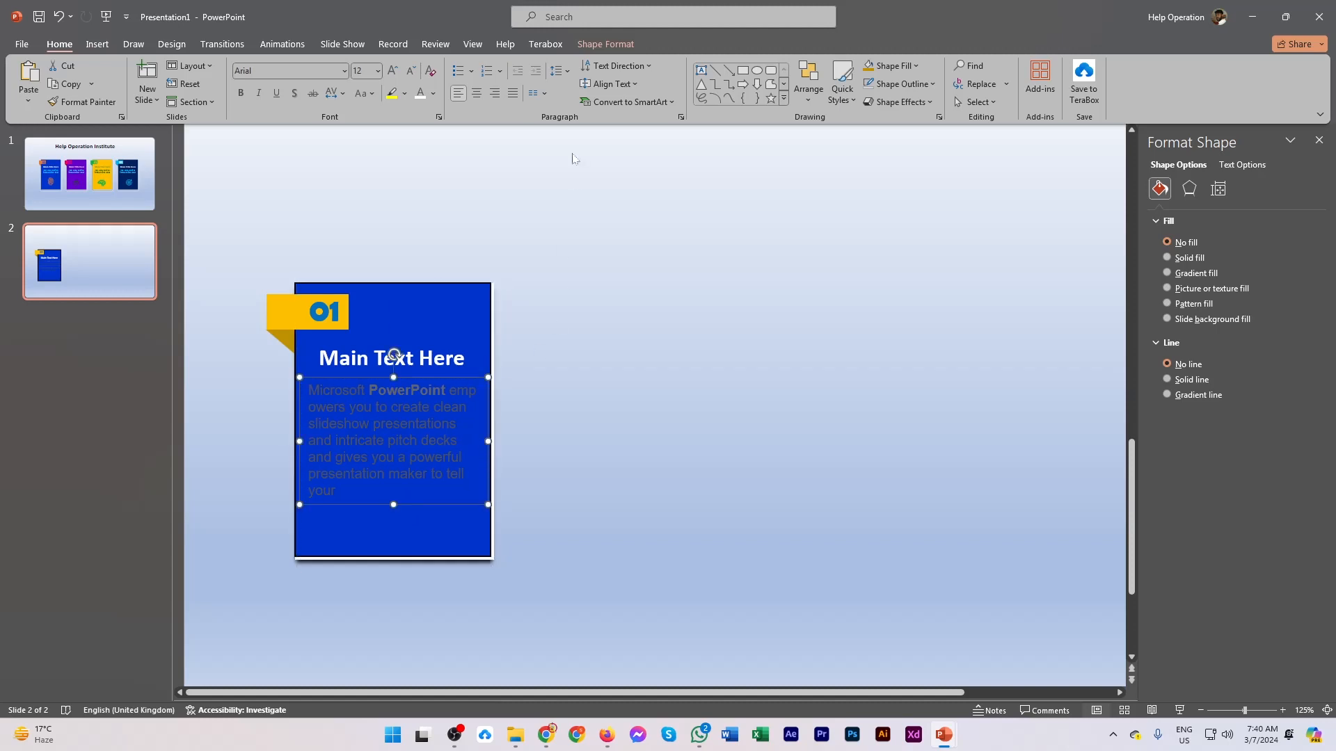
Open the font colour choices for the description text.
{"action": "left_click", "coordinate": [433, 94]}
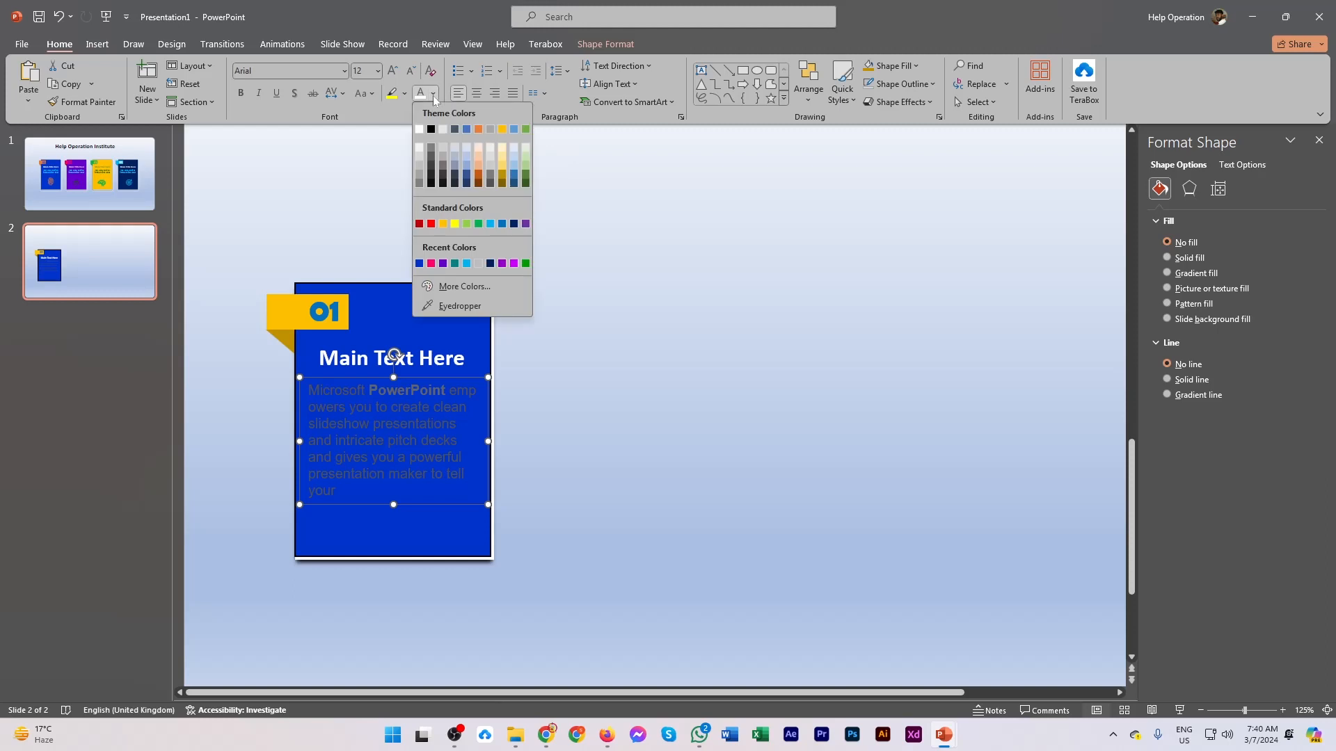